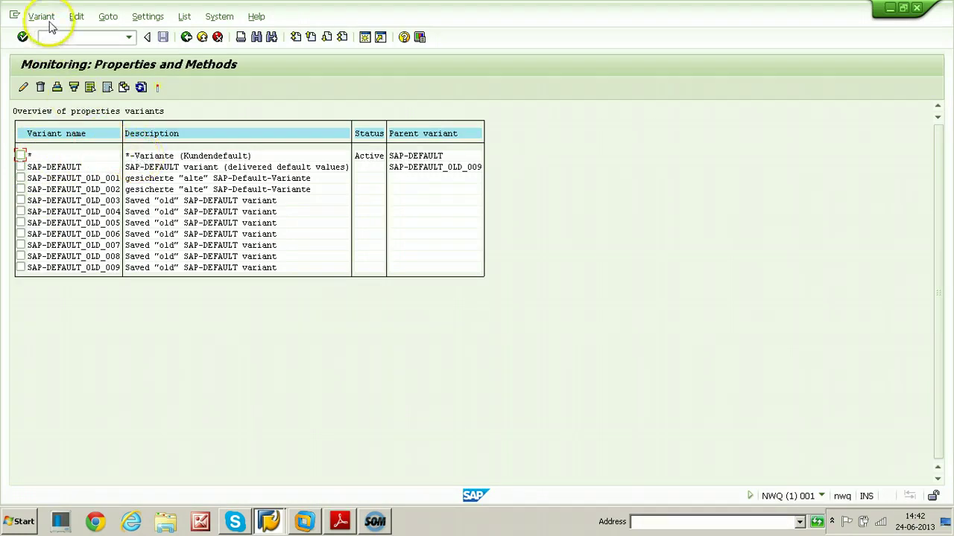
# - Create and save a properties variant named Test with the description 'Test variant' via Variant > Create
pyautogui.click(45, 17)
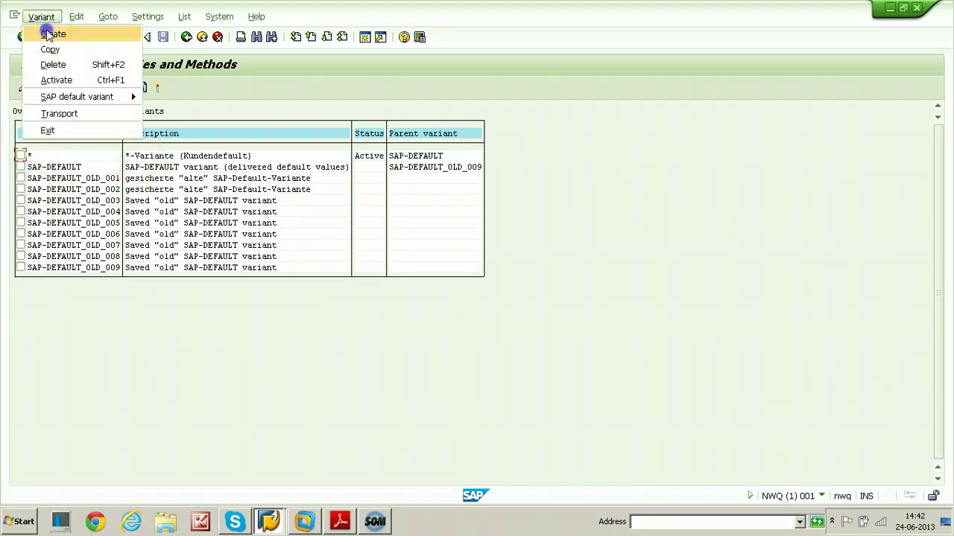
pyautogui.click(50, 33)
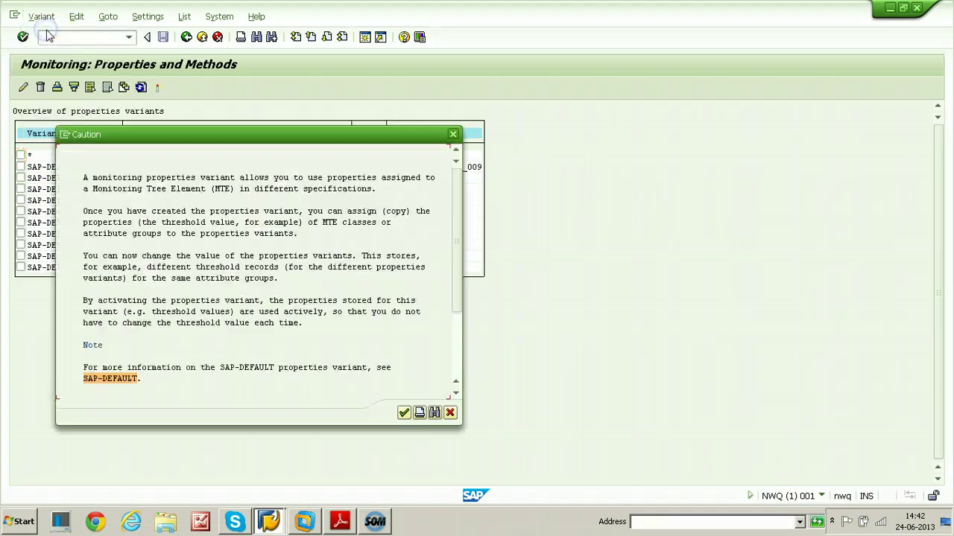
pyautogui.click(402, 413)
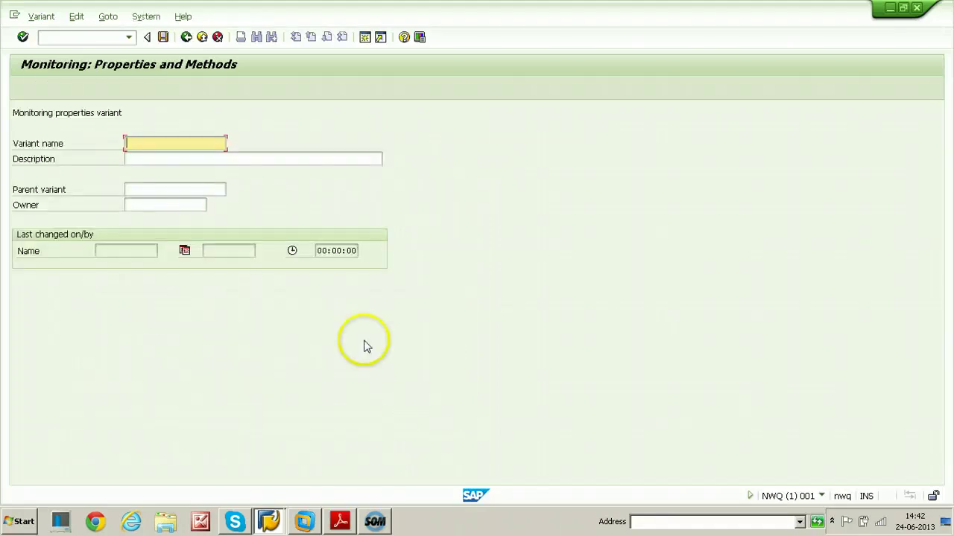
pyautogui.write('T')
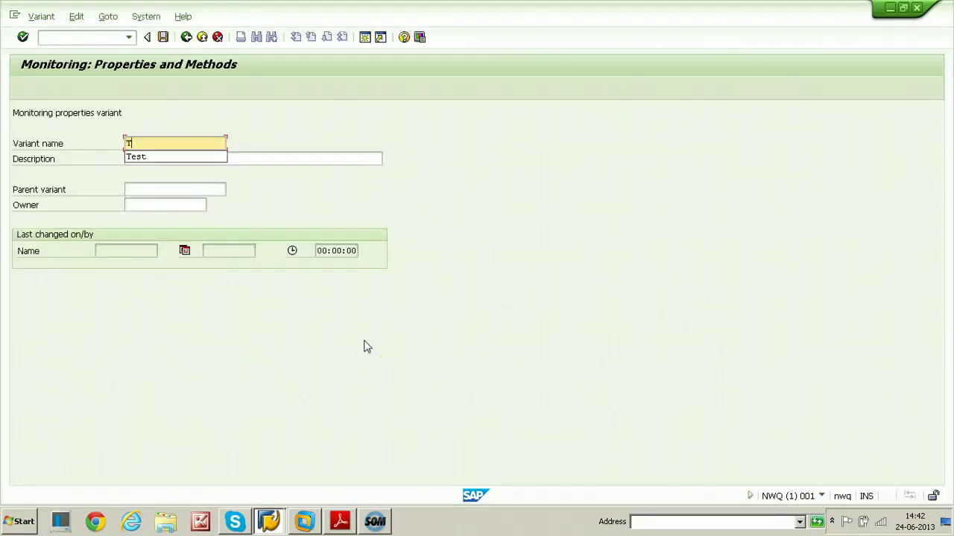
pyautogui.write('est')
pyautogui.press('Tab')
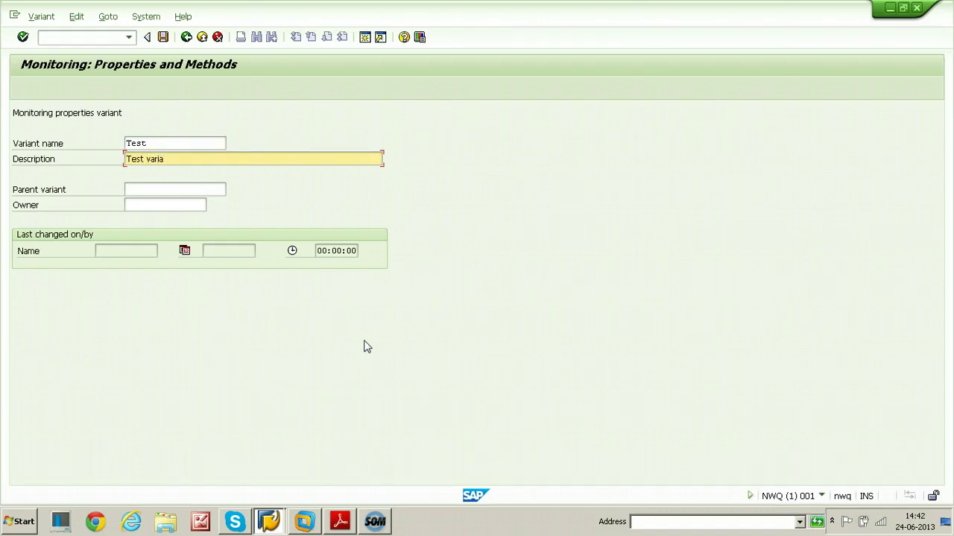
pyautogui.click(162, 38)
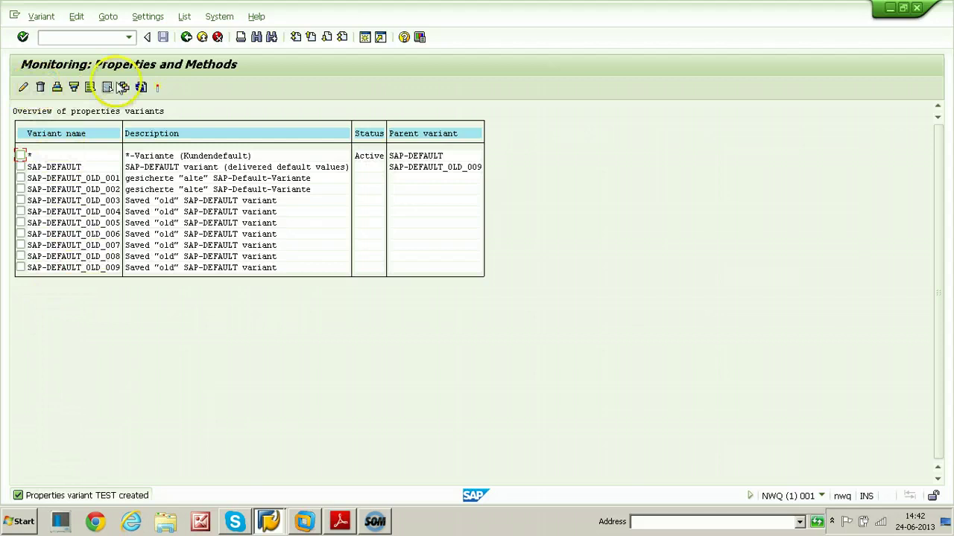
# - Activate the TEST variant from the refreshed list and exit to the Properties and Methods screen
pyautogui.click(141, 87)
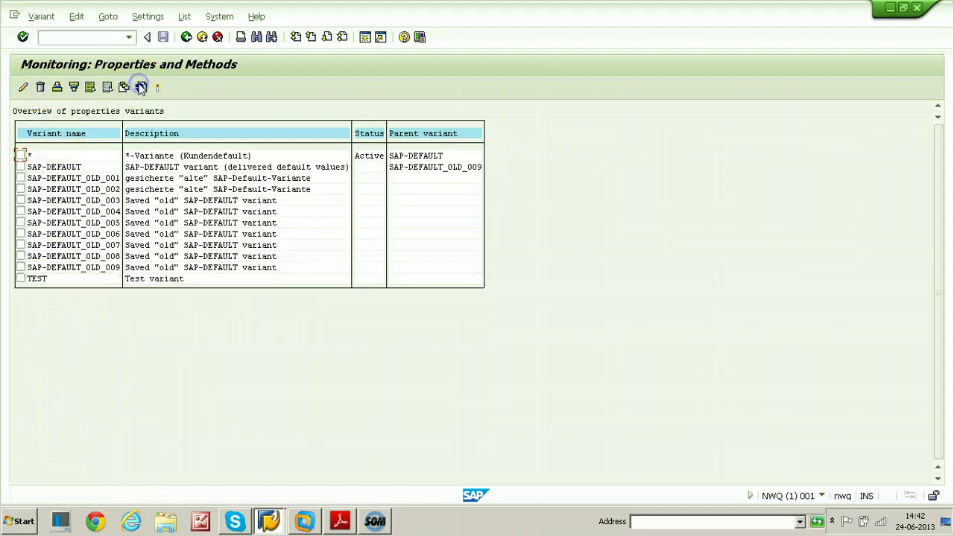
pyautogui.click(20, 280)
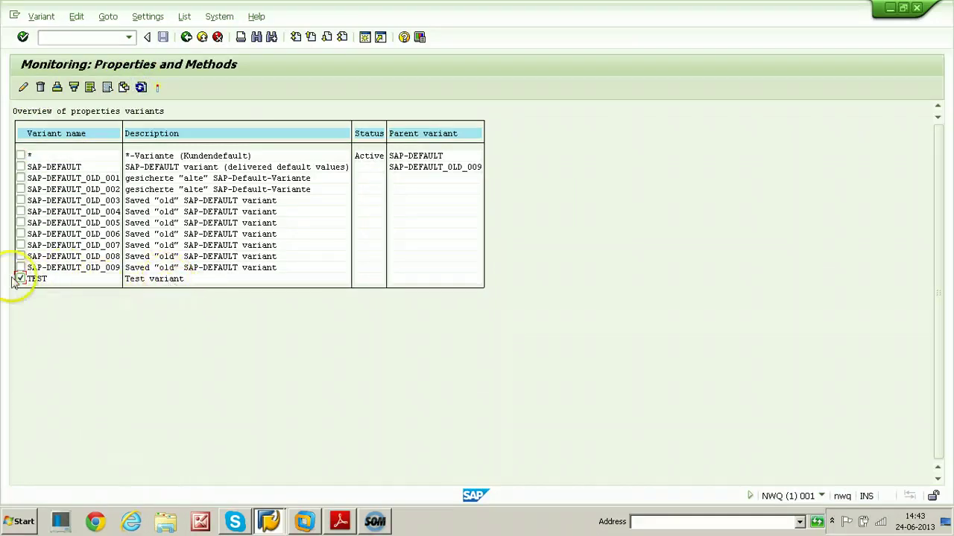
pyautogui.click(41, 17)
pyautogui.click(52, 80)
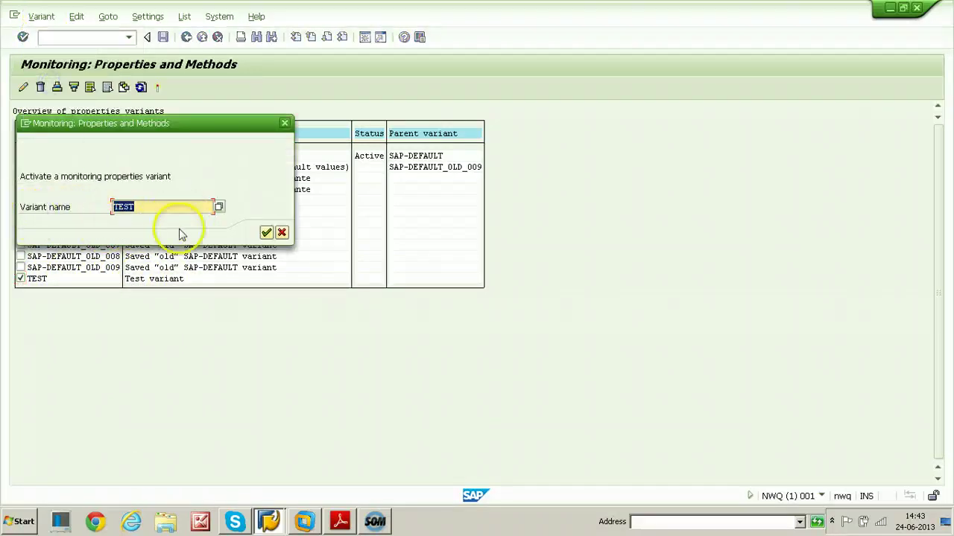
pyautogui.click(266, 233)
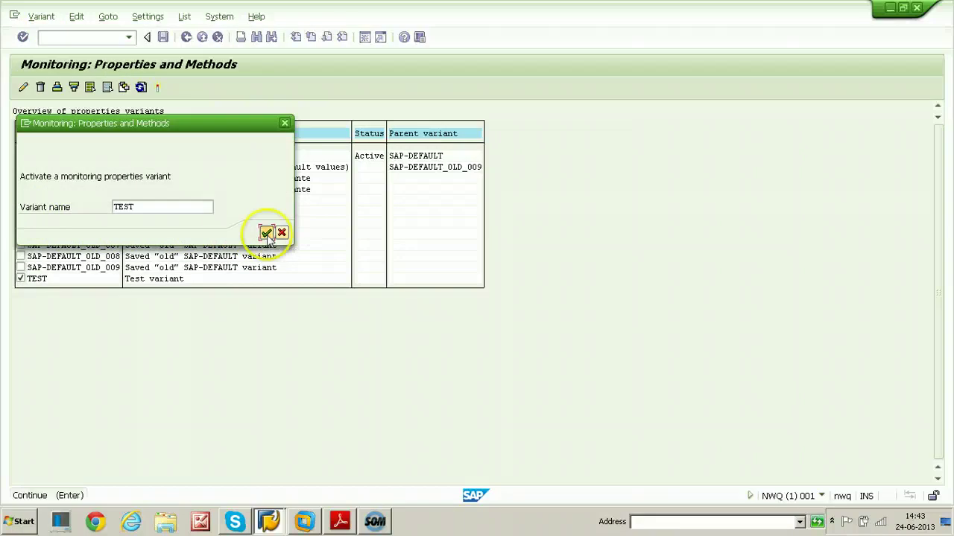
pyautogui.click(41, 16)
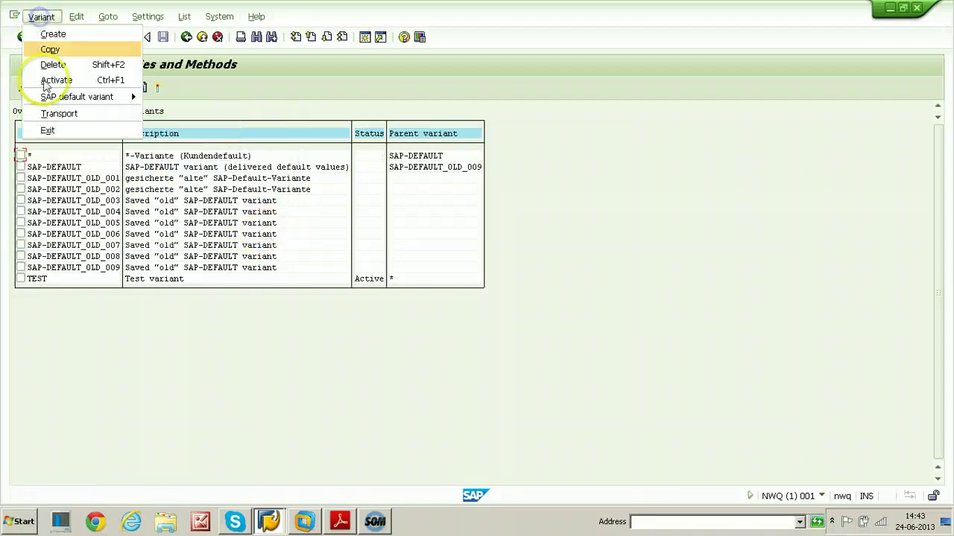
pyautogui.click(47, 129)
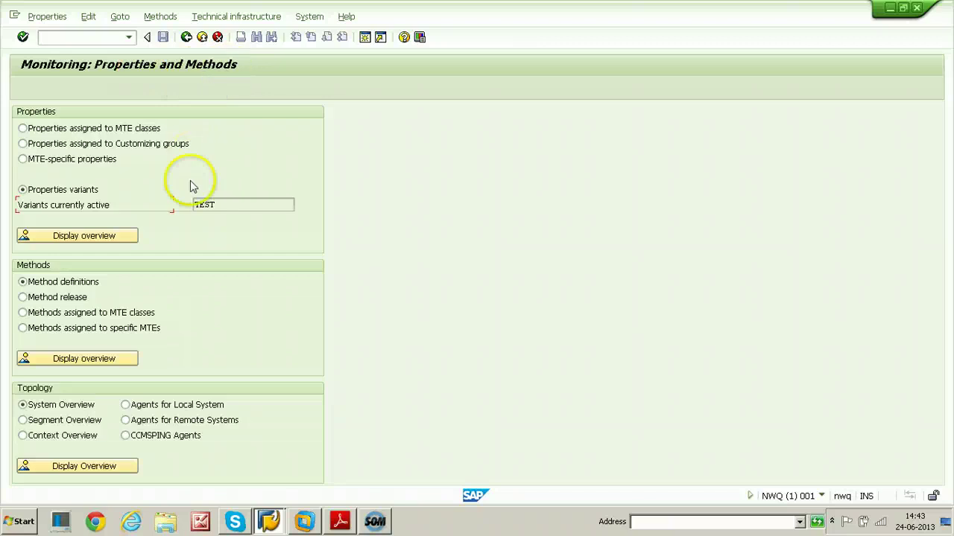
# - Enter /n in the command field to go back to SAP Easy Access
pyautogui.click(221, 204)
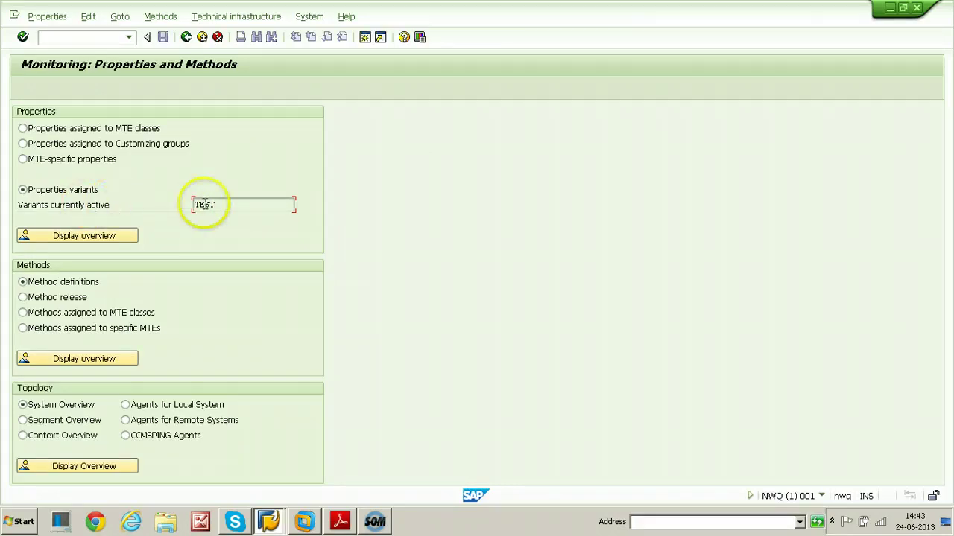
pyautogui.click(56, 39)
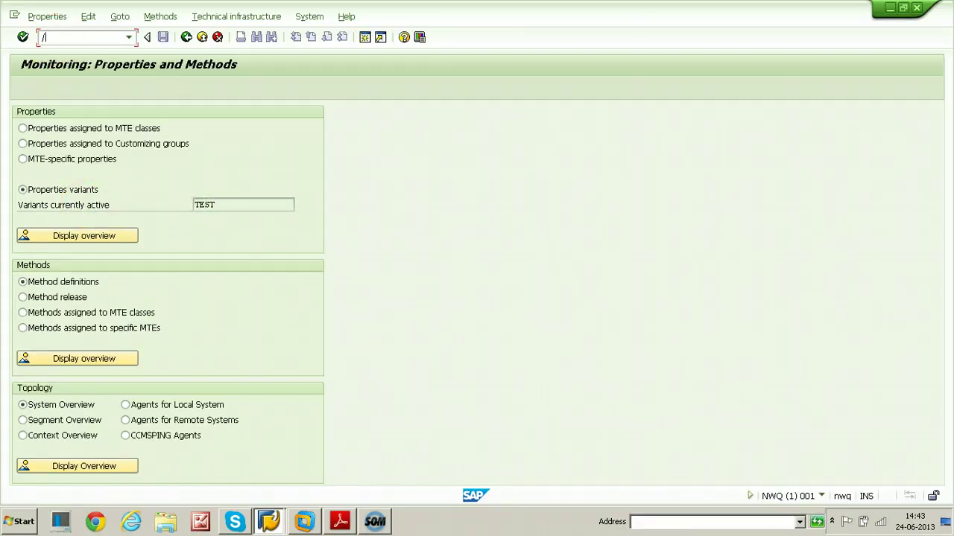
pyautogui.write('/n')
pyautogui.press('Return')
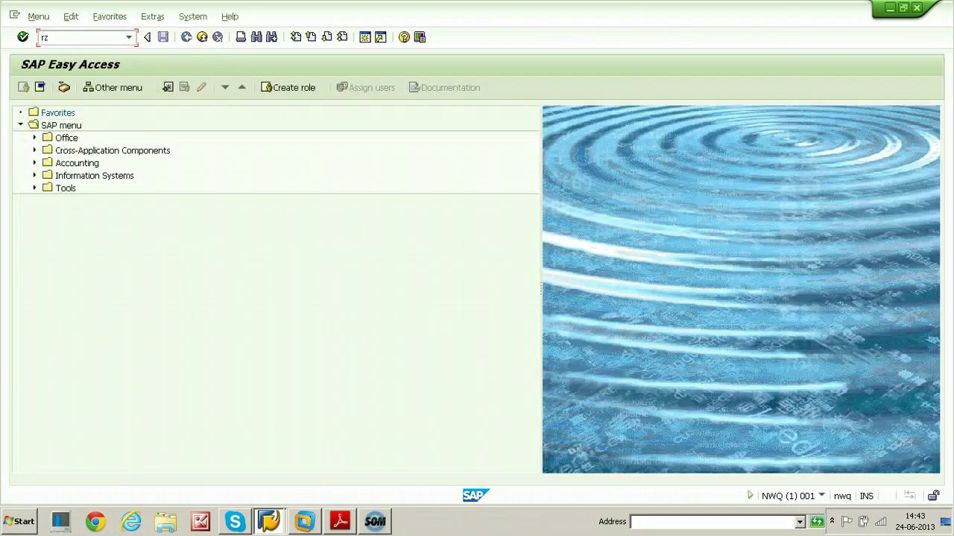
# - Run rz20 and switch on Extras > Activate maintenance function
pyautogui.press('Return')
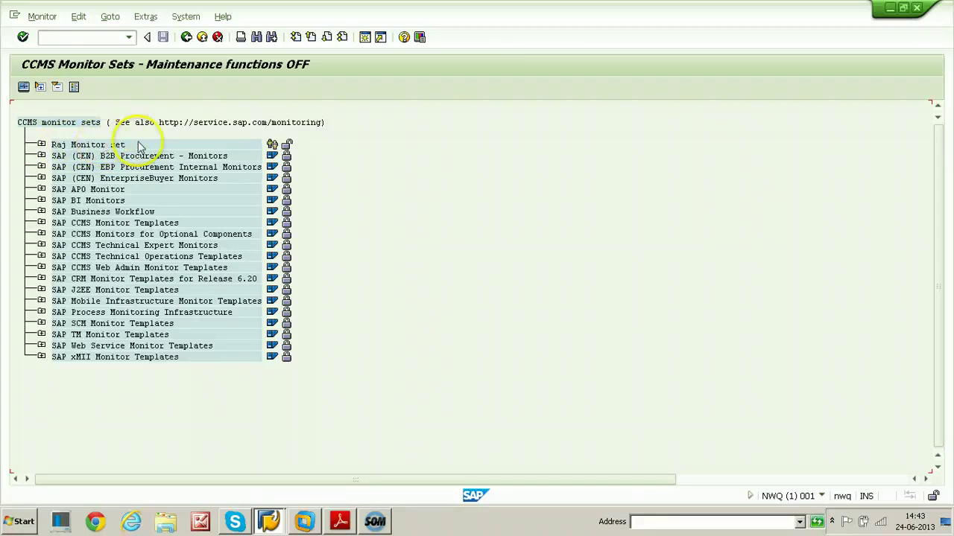
pyautogui.click(146, 18)
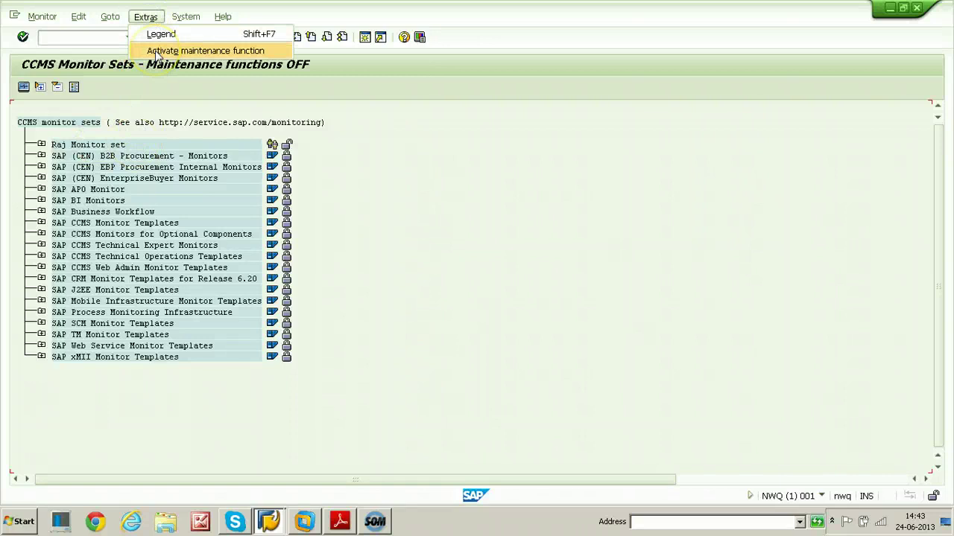
pyautogui.click(157, 50)
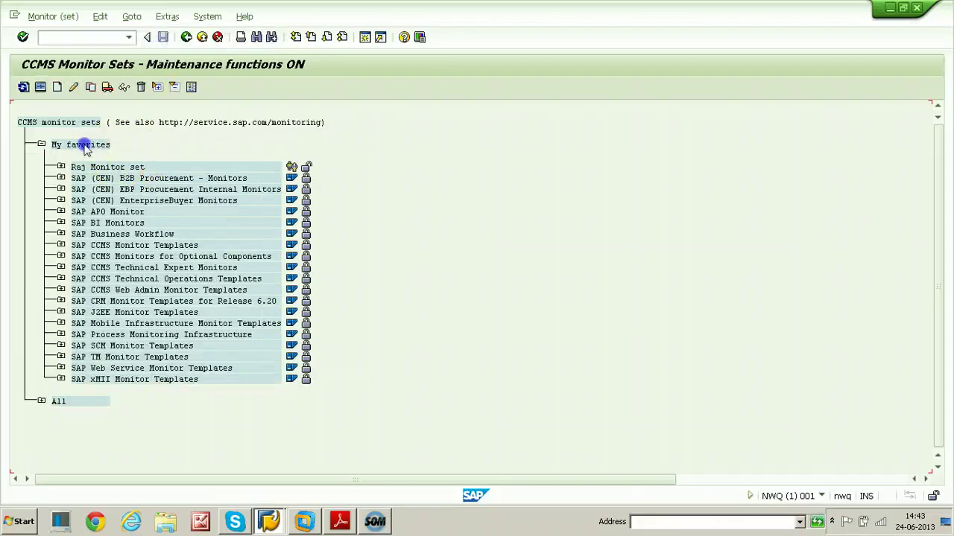
# - Create the public monitor set RAJ CCMS Performance Monitors and begin a new monitor in it
pyautogui.click(58, 88)
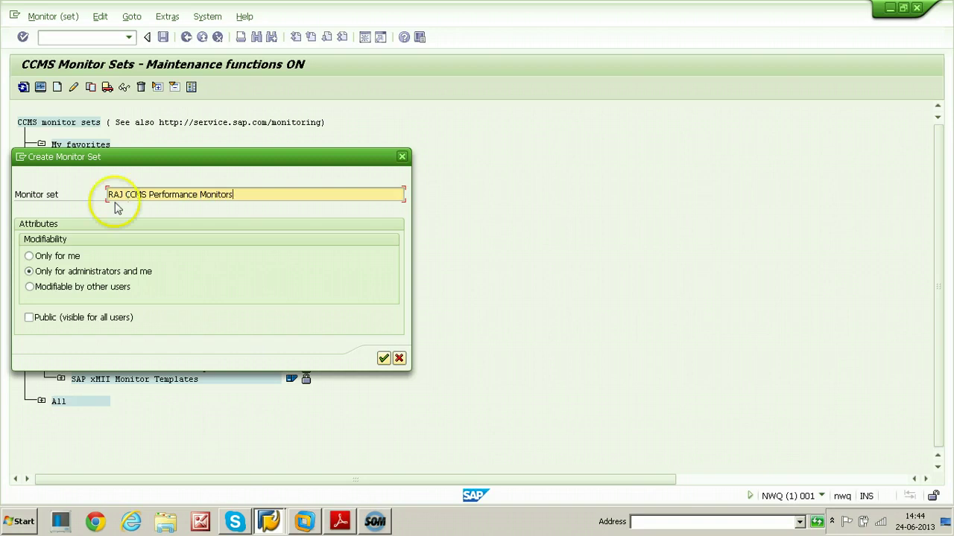
pyautogui.click(28, 318)
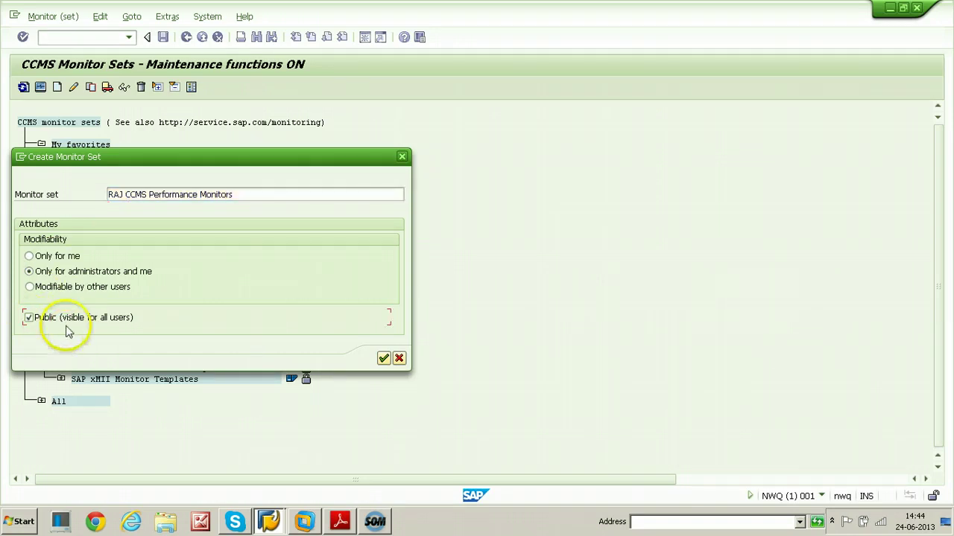
pyautogui.click(382, 359)
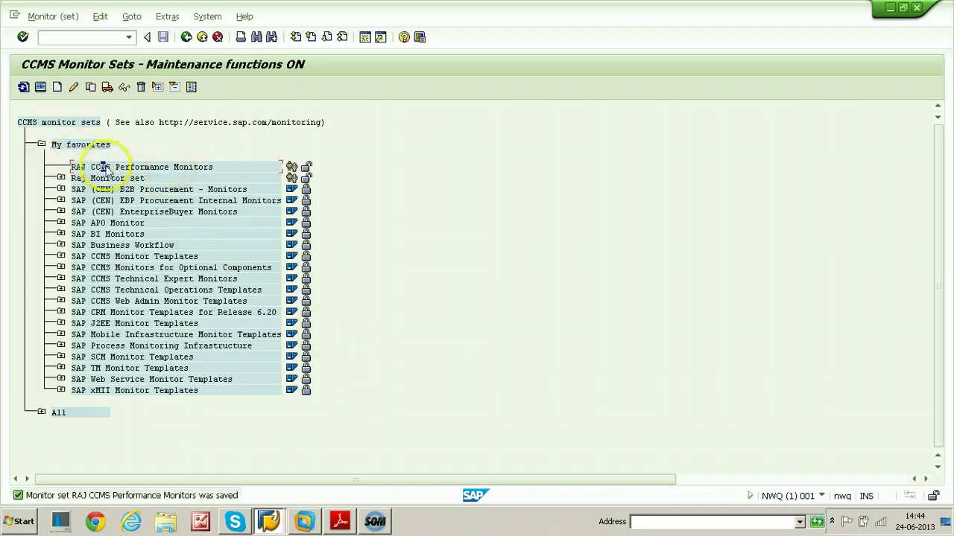
pyautogui.click(59, 87)
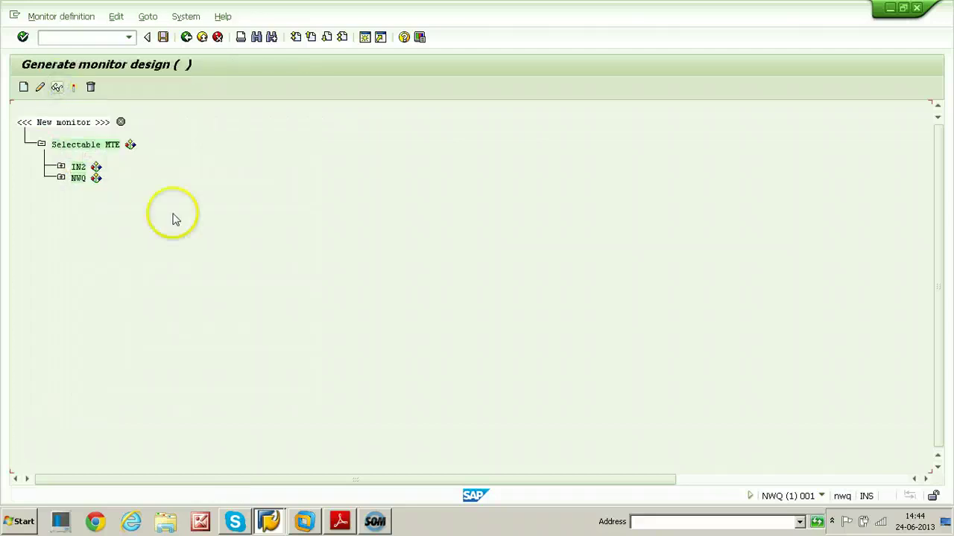
# - Tick Dialog under NWQ > nwq_NWQ_00 > R3Services and expand it to show its child monitors
pyautogui.click(61, 178)
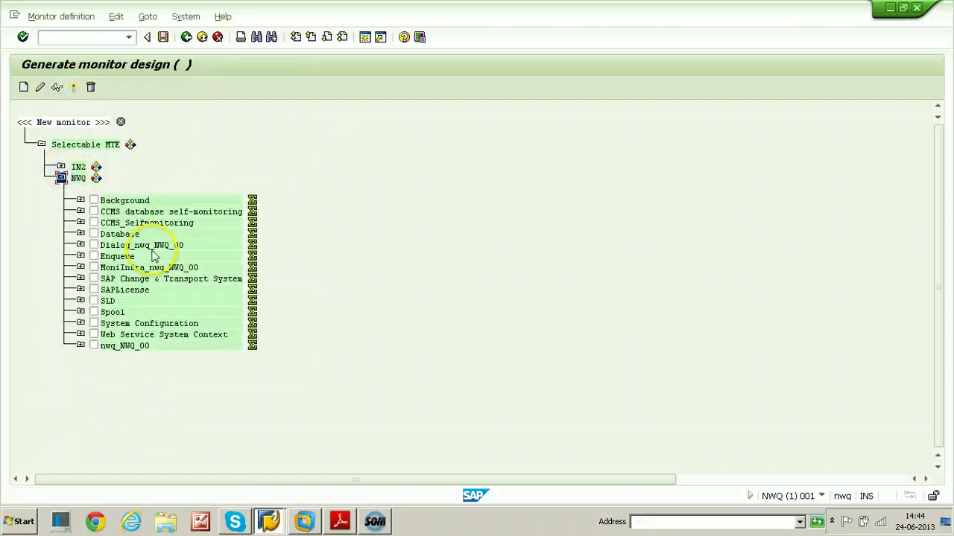
pyautogui.click(80, 345)
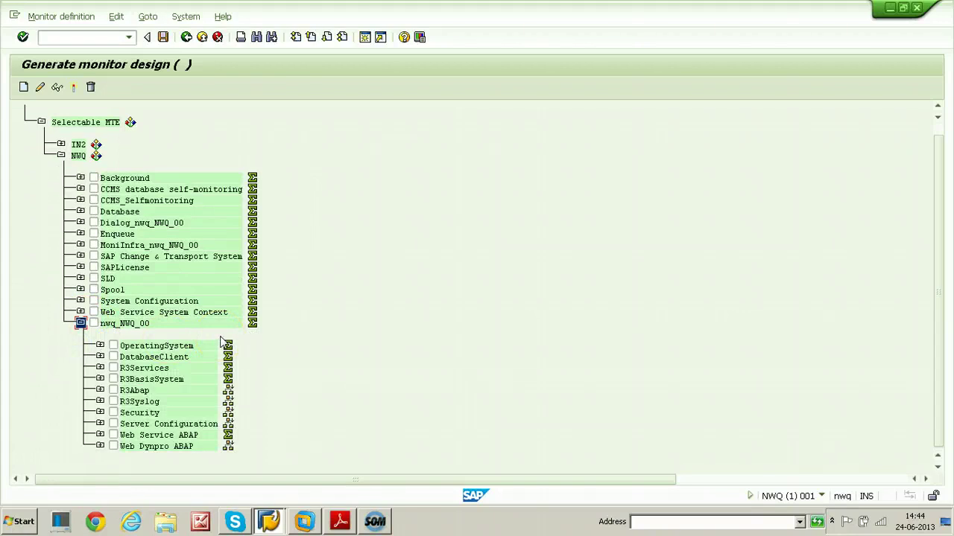
pyautogui.click(100, 368)
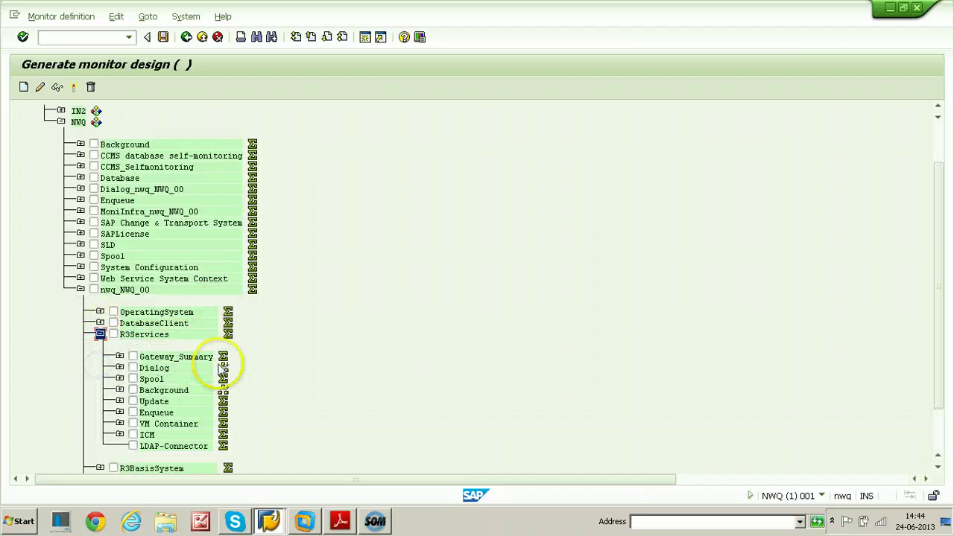
pyautogui.click(133, 368)
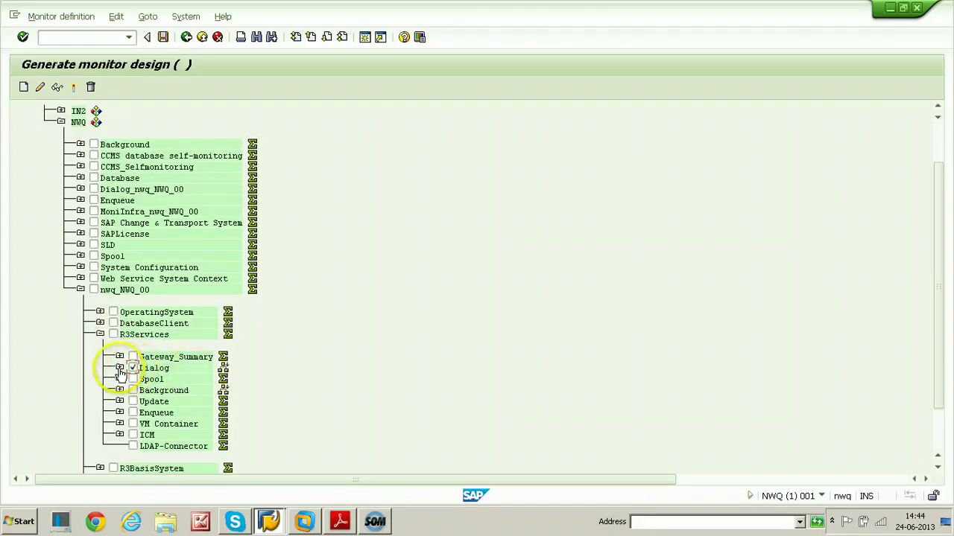
pyautogui.click(120, 368)
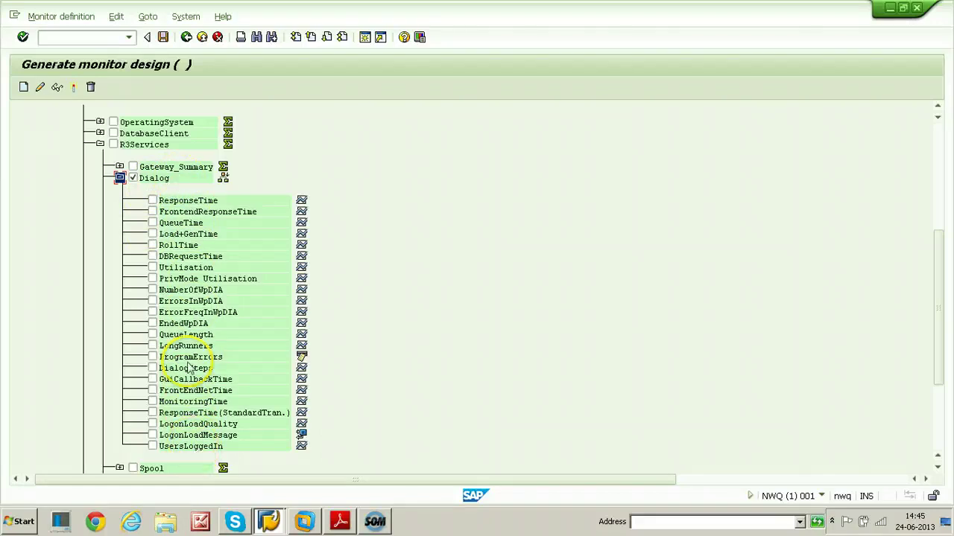
# - Save the monitor with the name 'Dialog Performance Monitor'
pyautogui.click(162, 38)
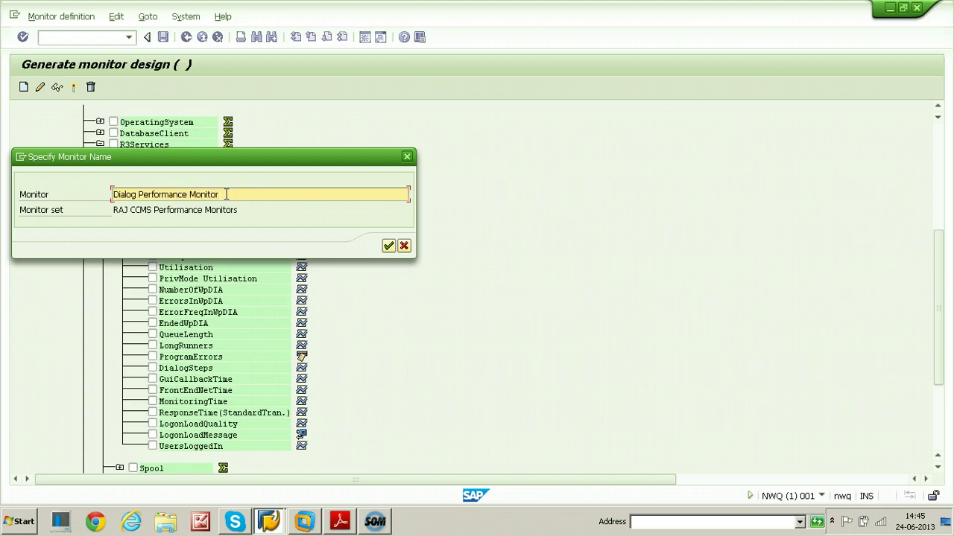
pyautogui.click(388, 246)
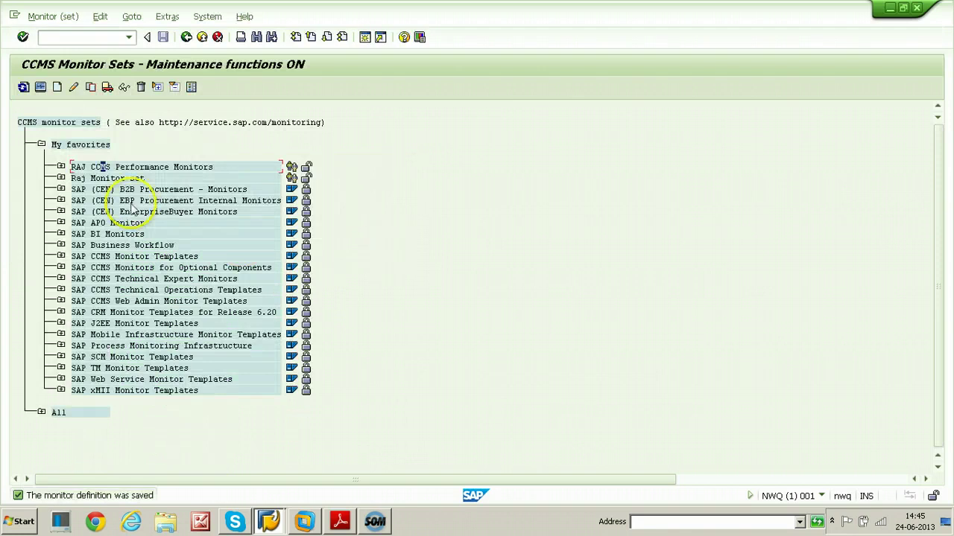
# - Open Dialog Performance Monitor from RAJ CCMS Performance Monitors, expand Dialog and select ResponseTime
pyautogui.click(61, 167)
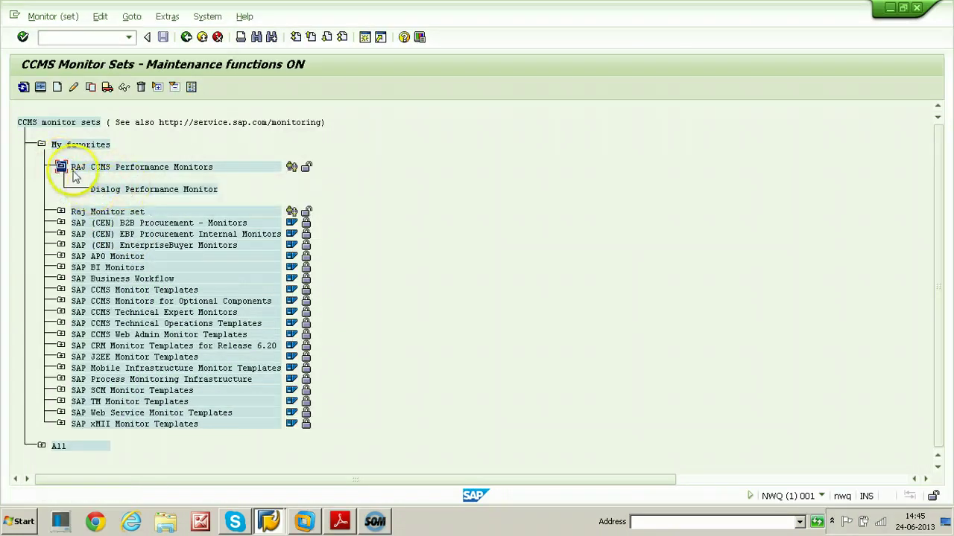
pyautogui.click(95, 190)
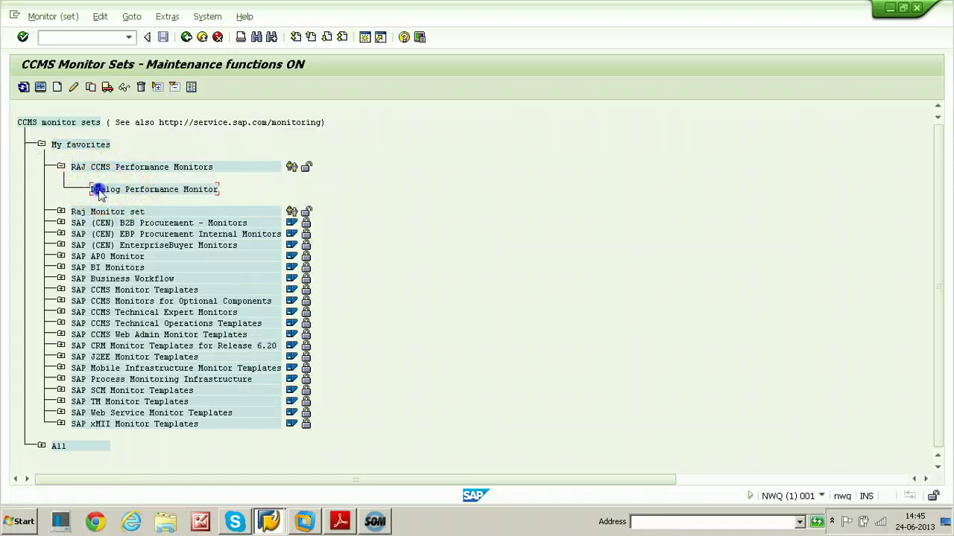
pyautogui.doubleClick(140, 190)
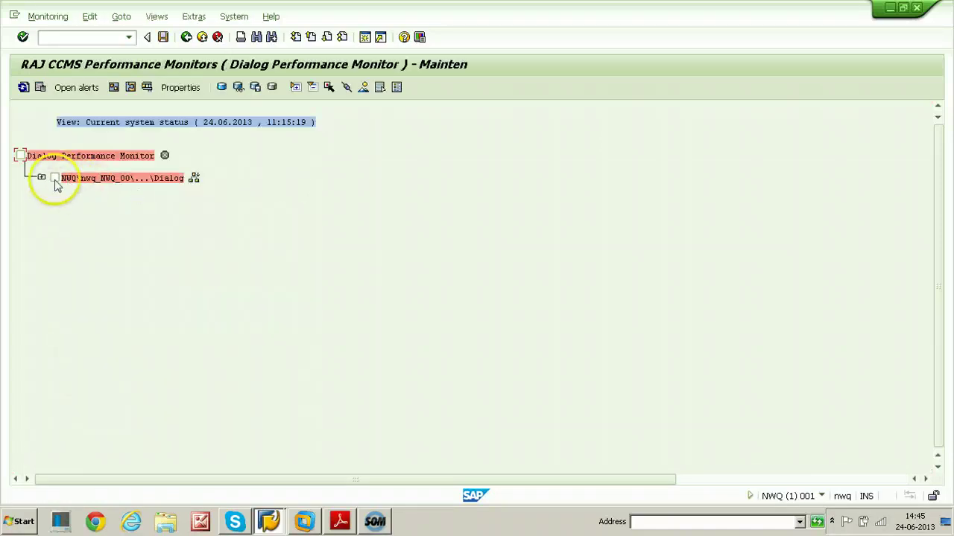
pyautogui.click(41, 178)
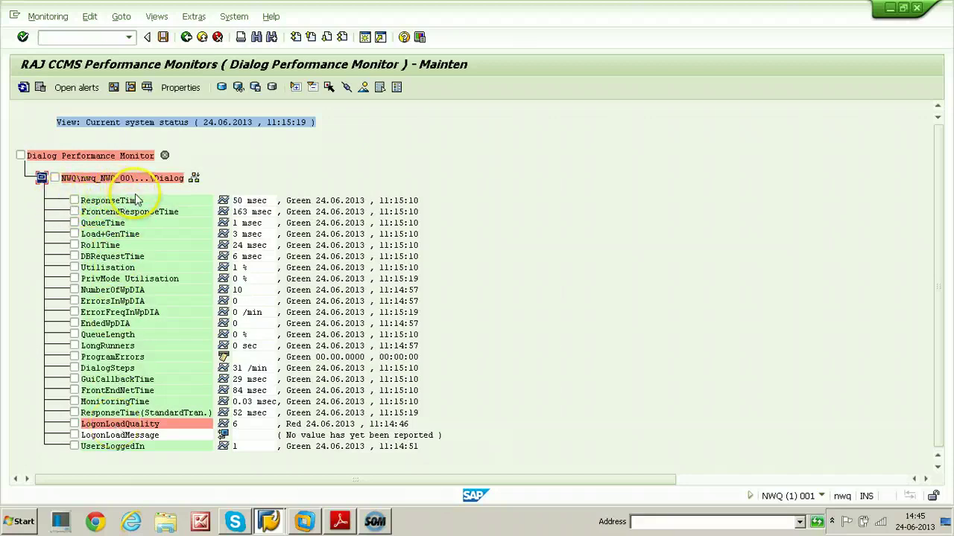
pyautogui.click(74, 201)
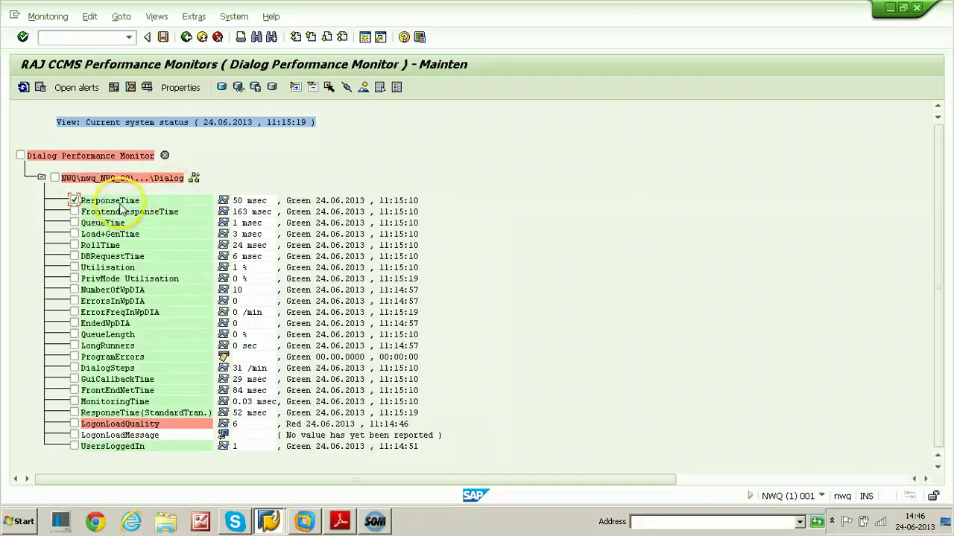
pyautogui.click(74, 201)
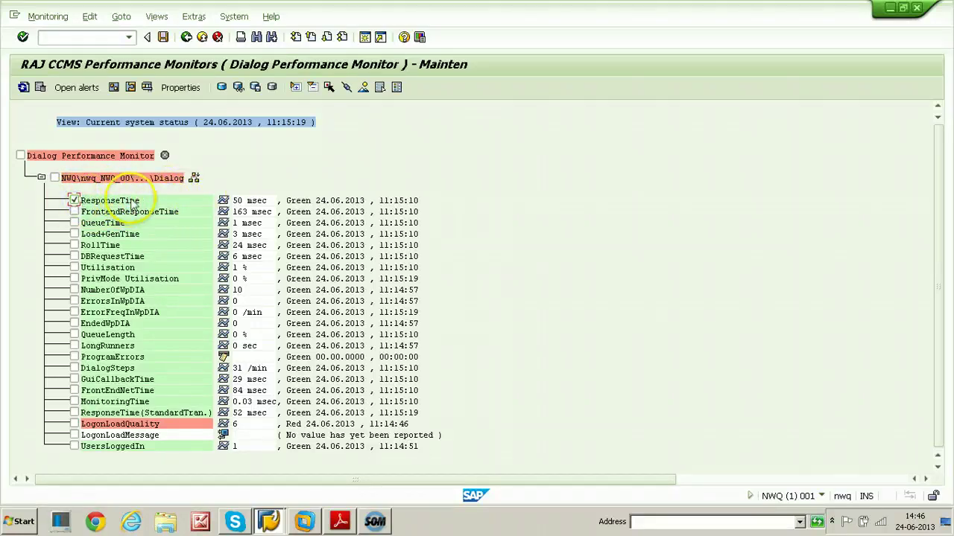
# - In change mode, set ResponseTime thresholds to 3, 4, 3 and 2 msec and save
pyautogui.click(183, 89)
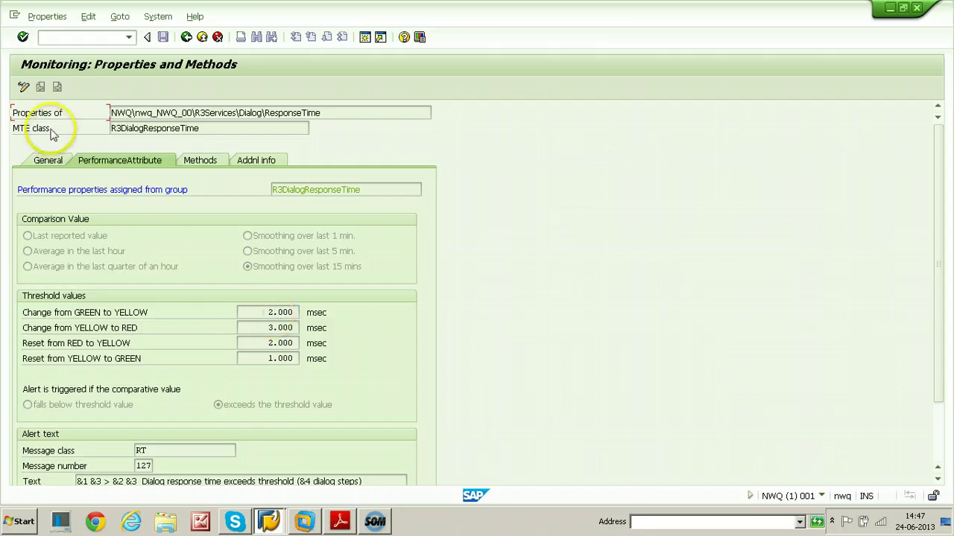
pyautogui.click(24, 88)
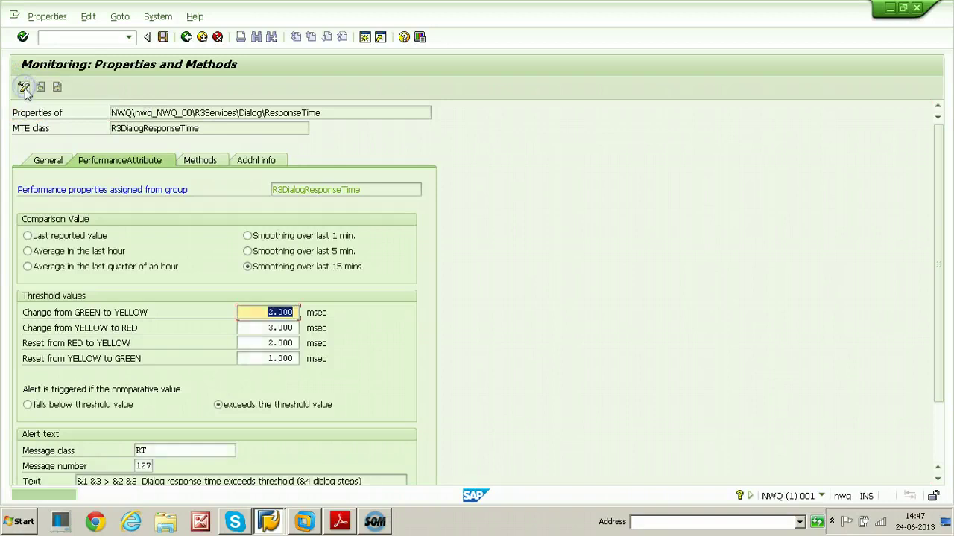
pyautogui.click(275, 319)
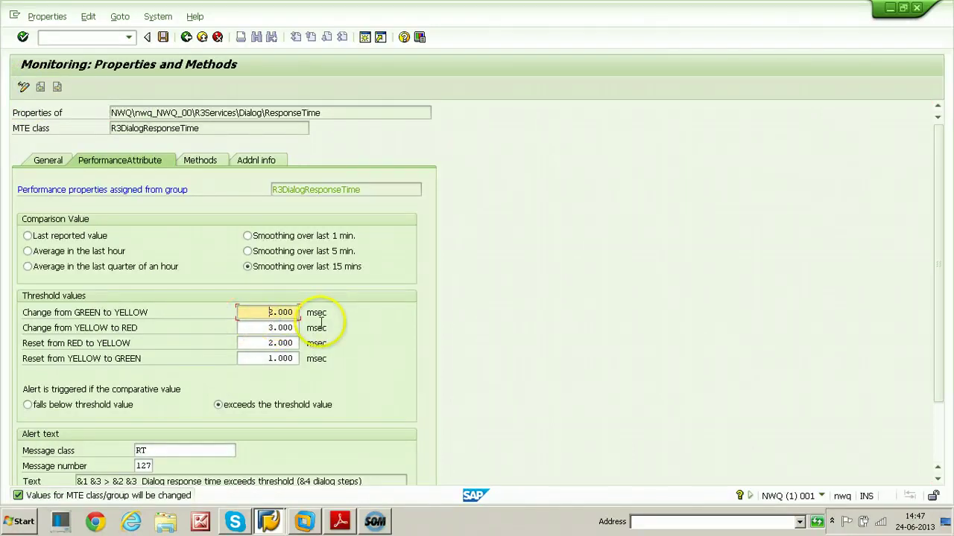
pyautogui.write('3')
pyautogui.click(274, 327)
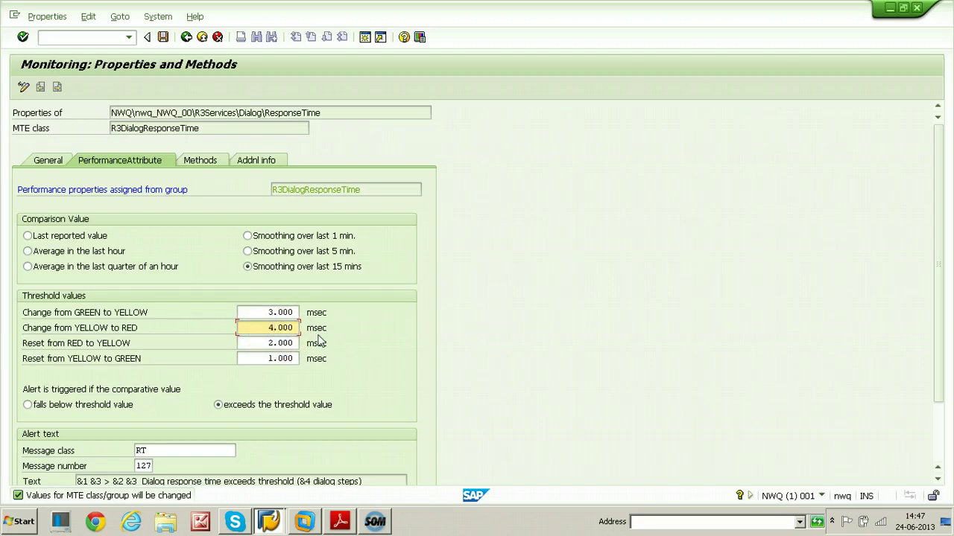
pyautogui.click(275, 342)
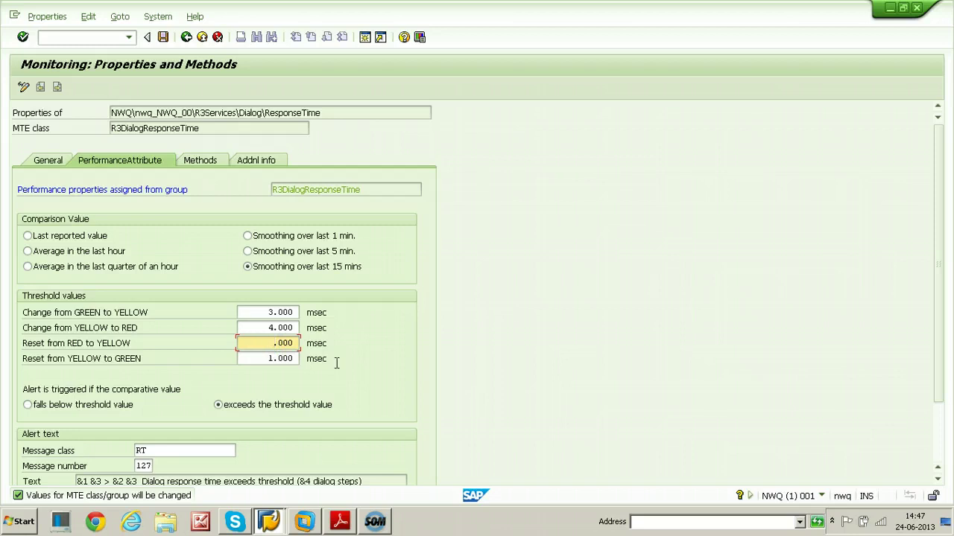
pyautogui.click(279, 359)
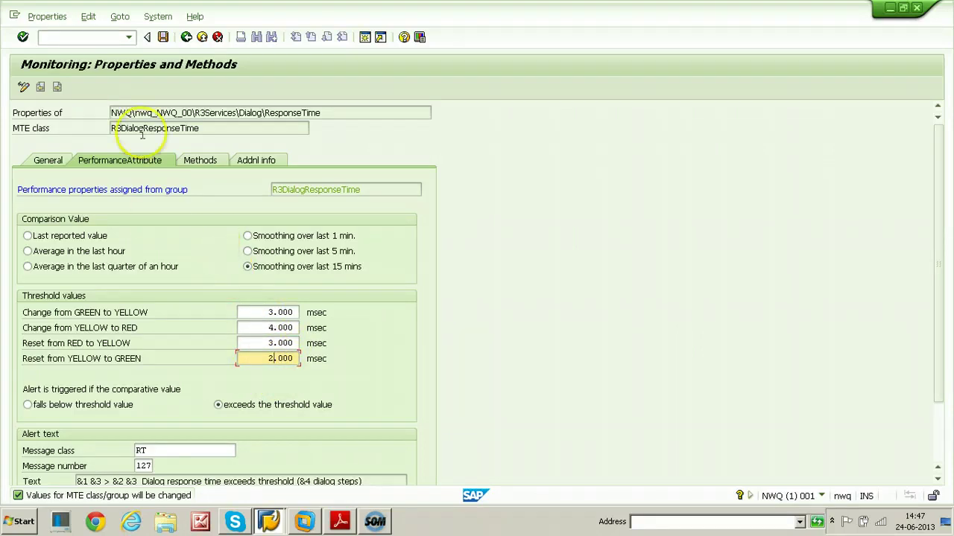
pyautogui.click(163, 36)
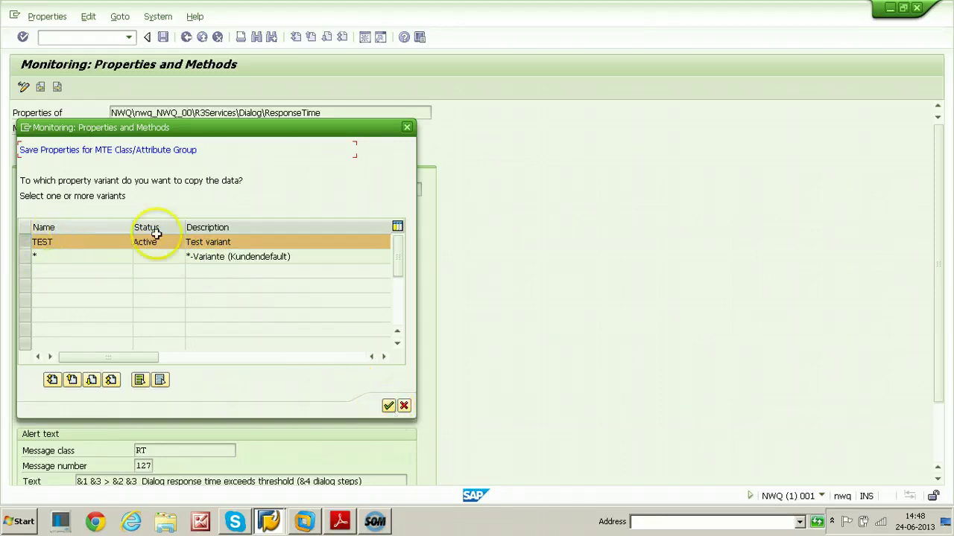
# - Save the thresholds to the TEST variant and return to the Dialog Performance Monitor tree
pyautogui.click(389, 405)
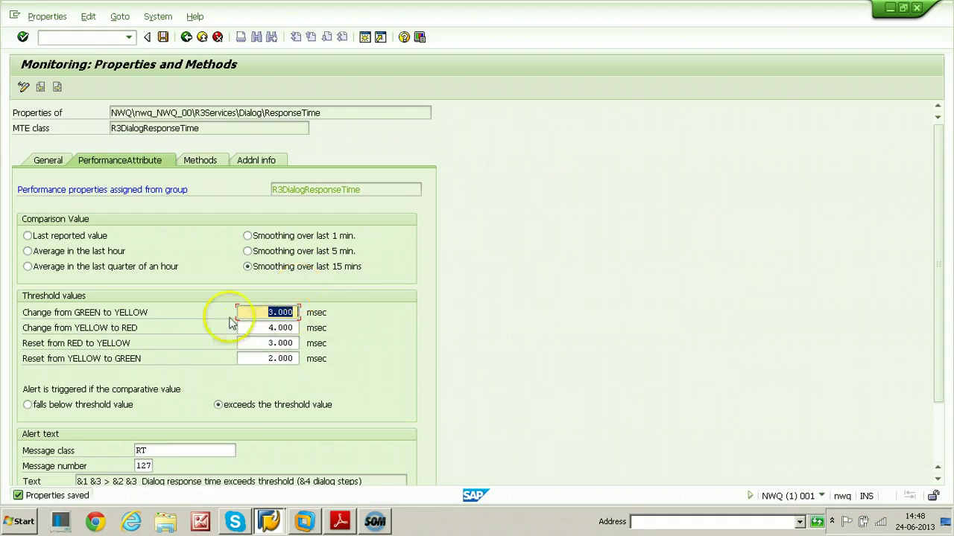
pyautogui.click(188, 38)
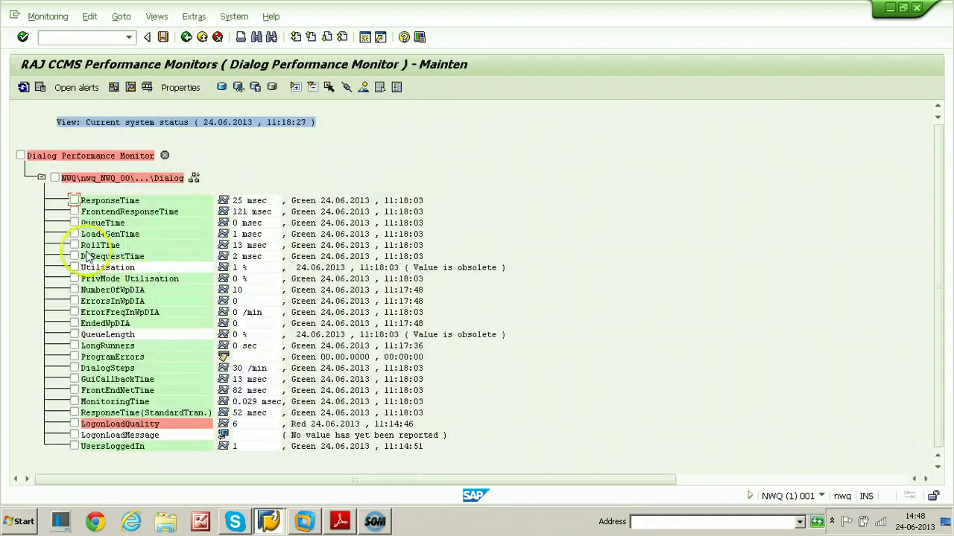
pyautogui.click(74, 212)
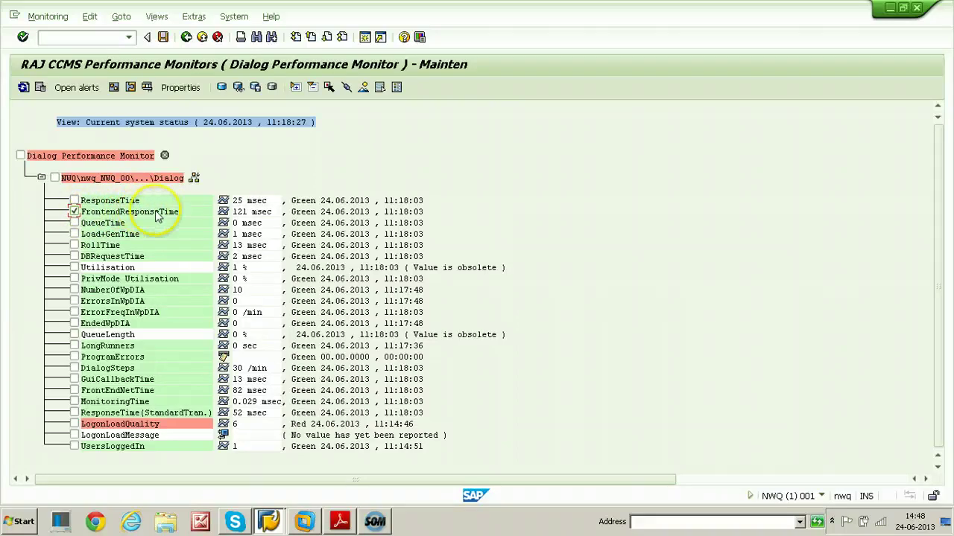
pyautogui.click(181, 87)
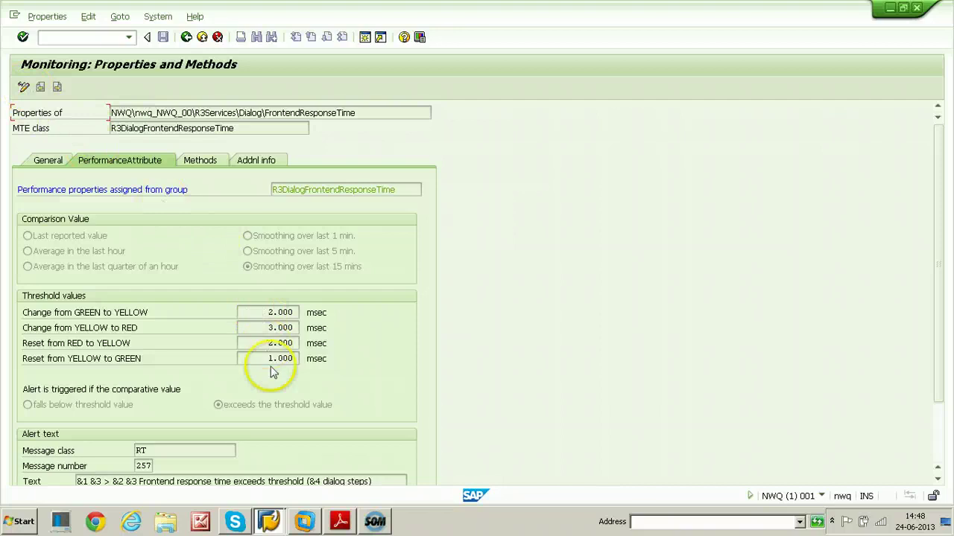
pyautogui.click(186, 38)
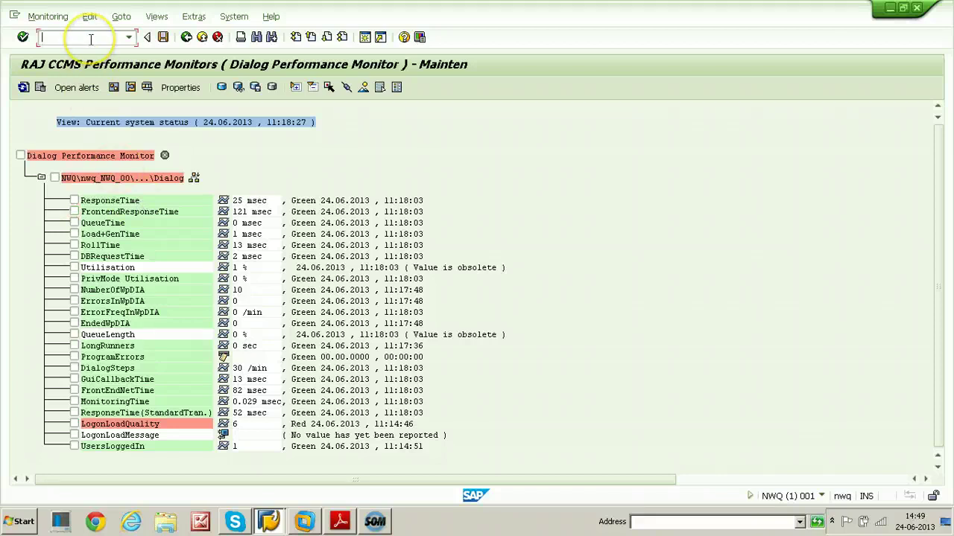
# - Leave the monitor and open the properties variants overview in RZ21
pyautogui.press('Return')
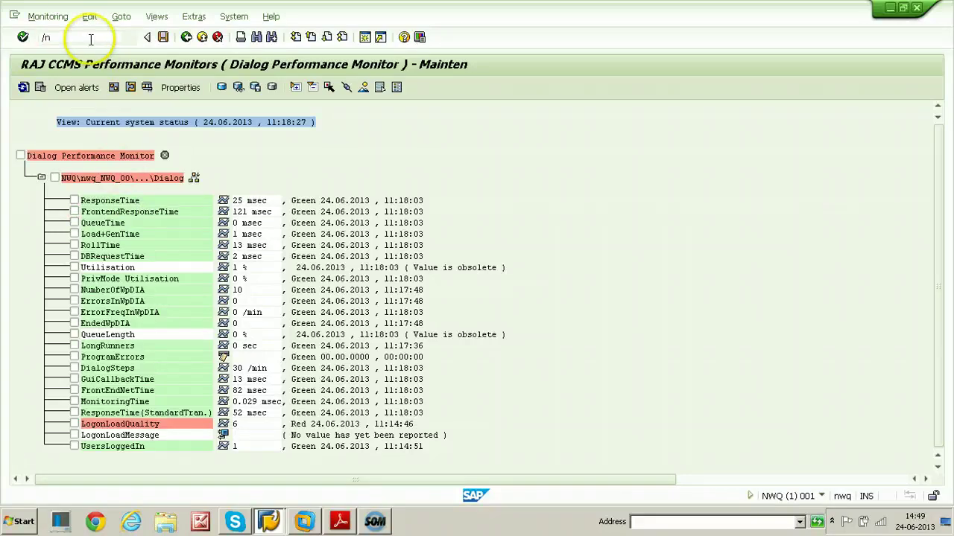
pyautogui.click(90, 39)
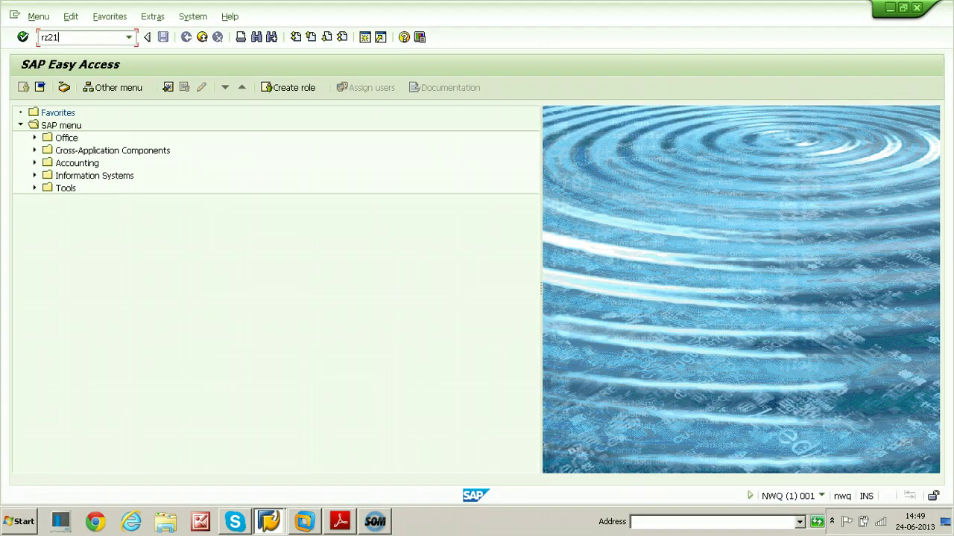
pyautogui.press('Return')
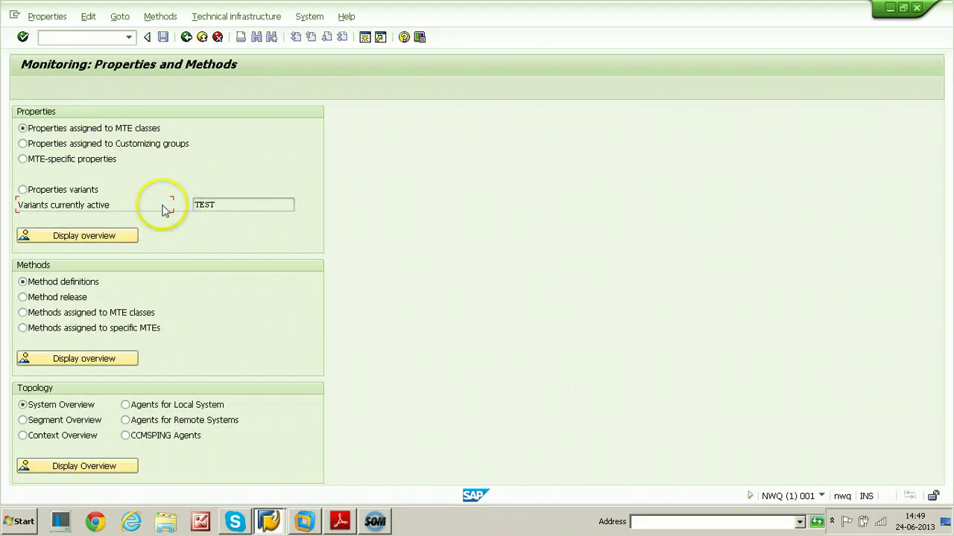
pyautogui.click(22, 190)
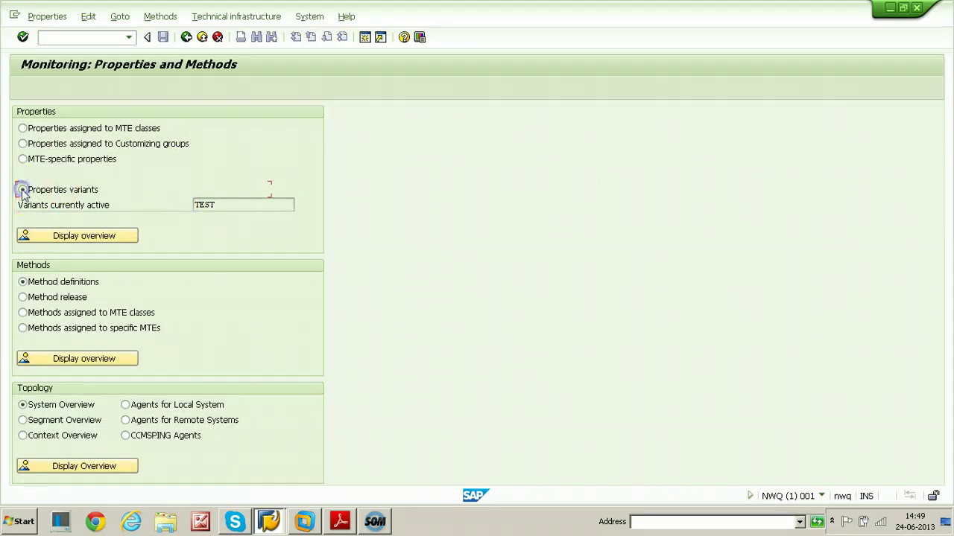
pyautogui.click(66, 237)
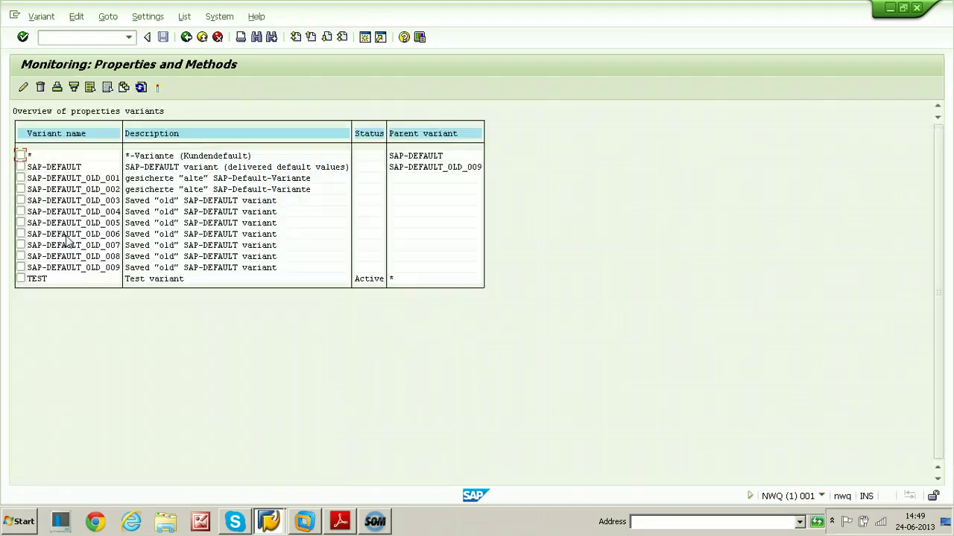
# - Activate the * properties variant in place of TEST
pyautogui.click(21, 155)
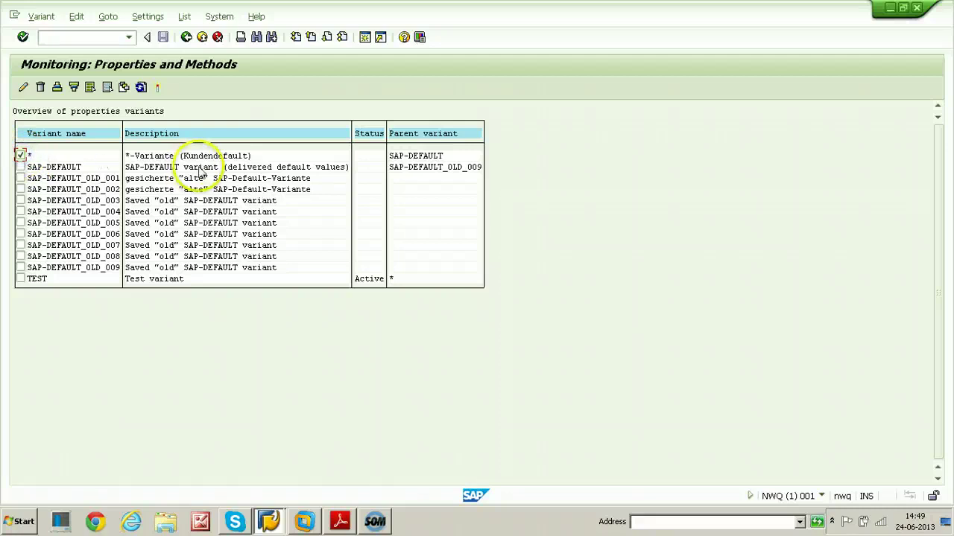
pyautogui.click(43, 17)
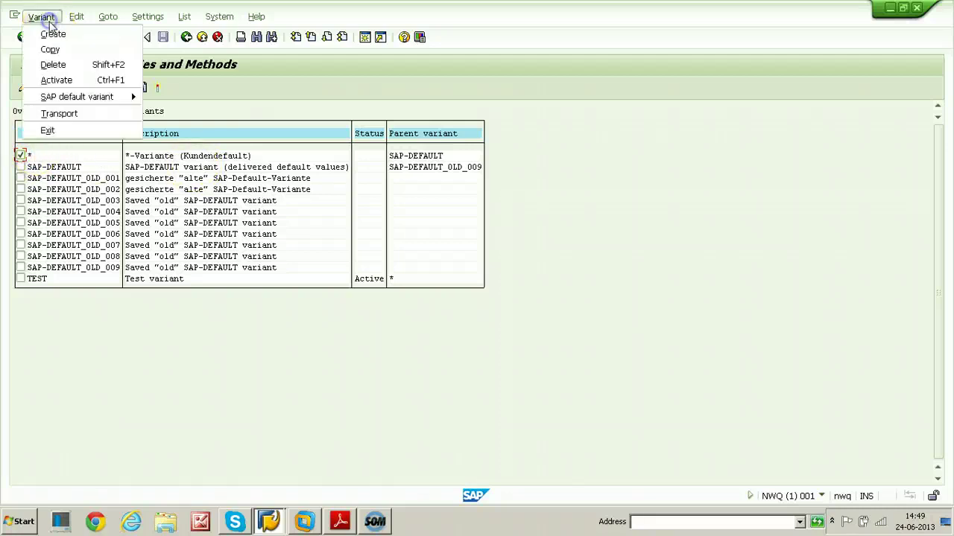
pyautogui.click(58, 80)
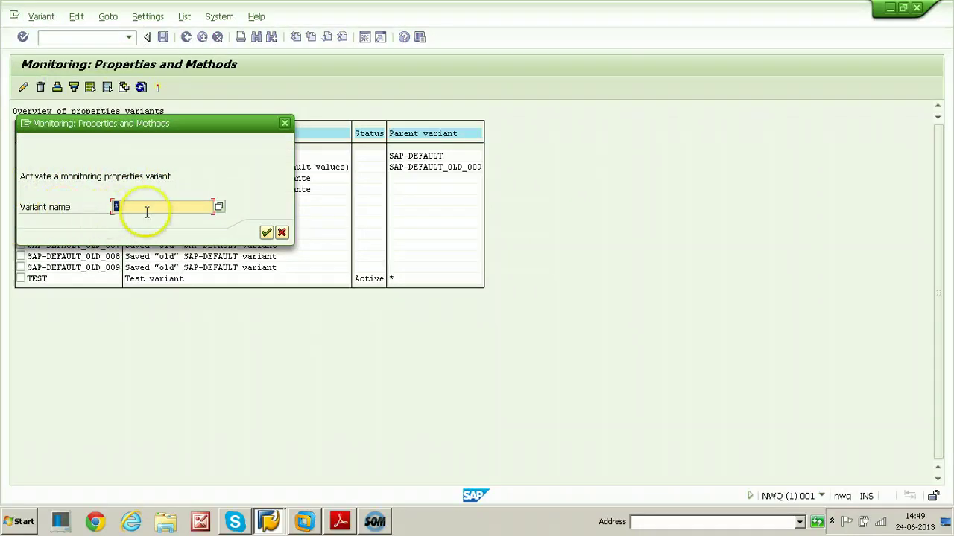
pyautogui.click(266, 232)
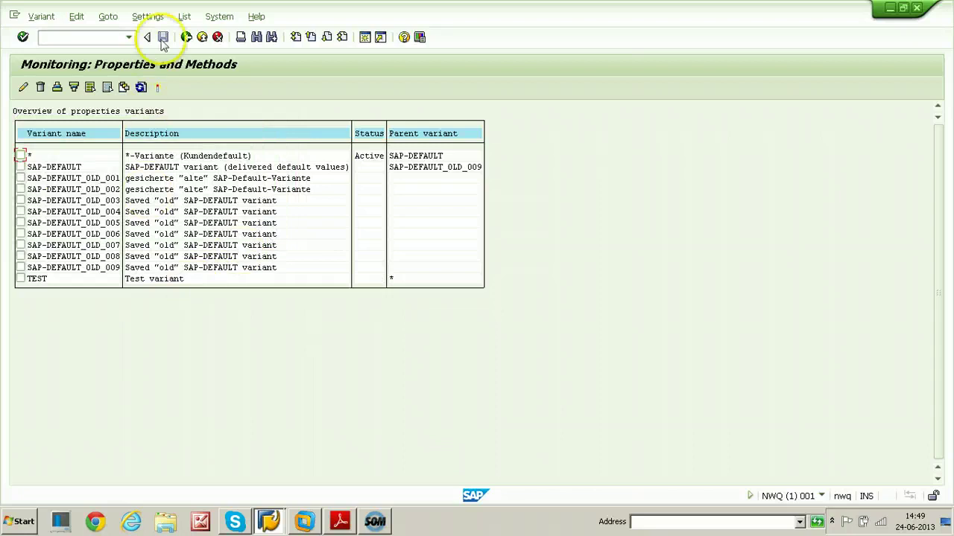
# - Exit the variants overview and RZ21 back to SAP Easy Access
pyautogui.click(42, 17)
pyautogui.click(60, 129)
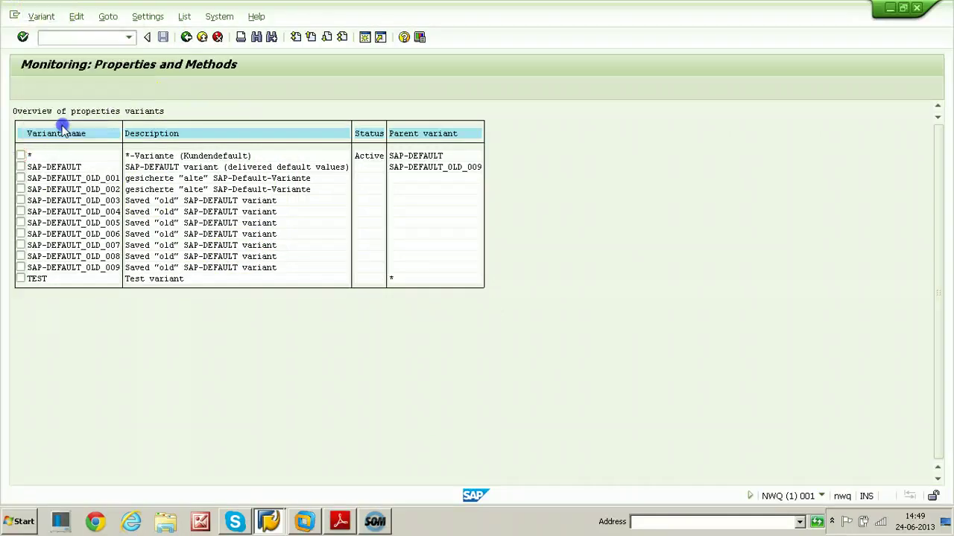
pyautogui.click(47, 17)
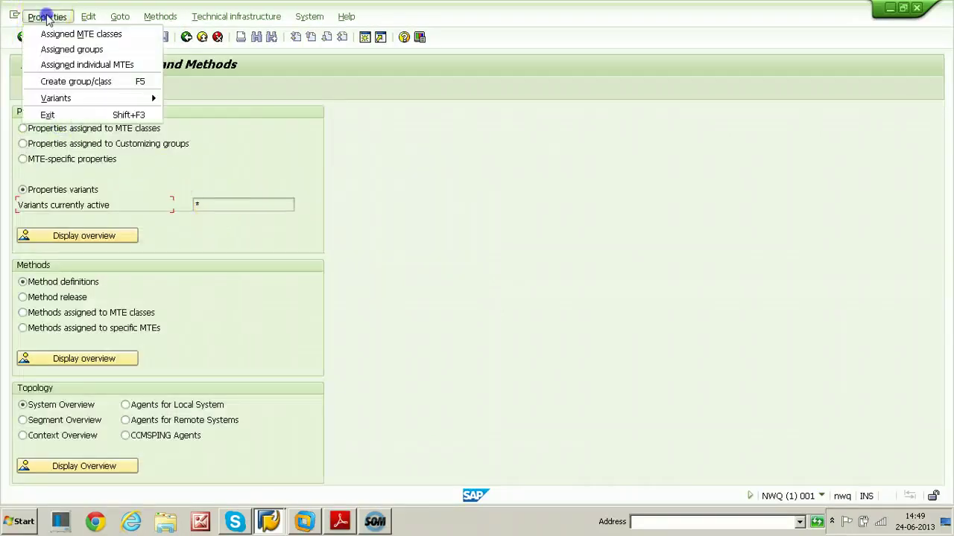
pyautogui.click(60, 113)
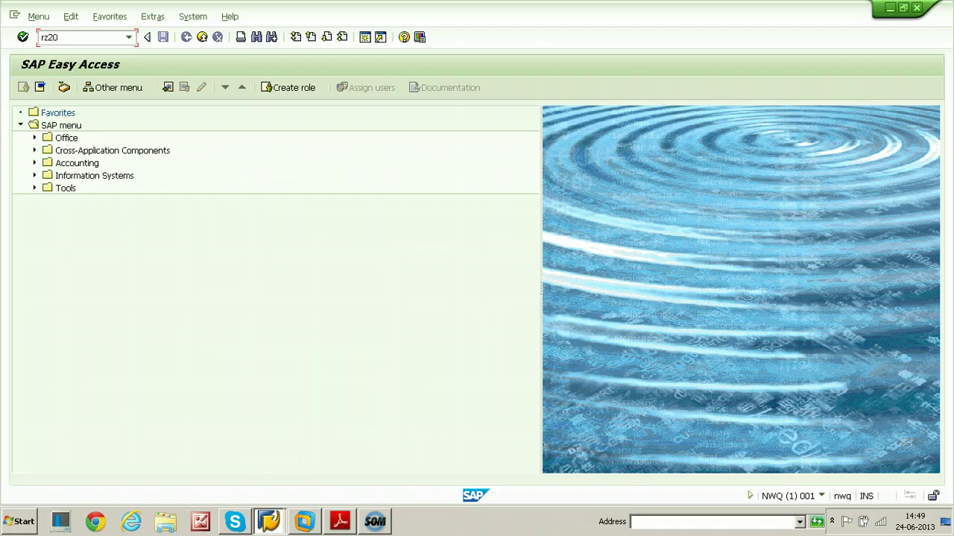
# - In RZ20's Dialog Performance Monitor, show NWQ ResponseTime properties (thresholds 2, 3, 2, 1 msec)
pyautogui.press('Return')
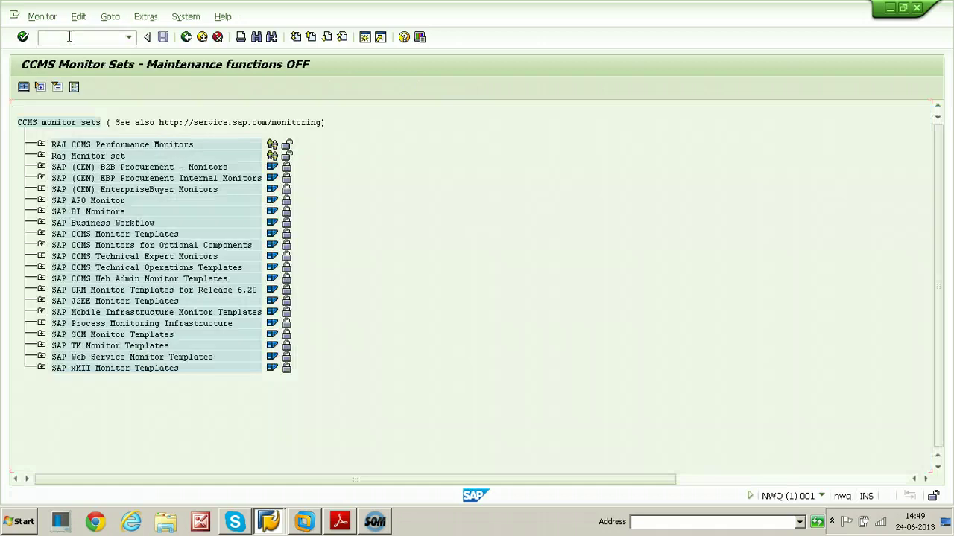
pyautogui.click(41, 145)
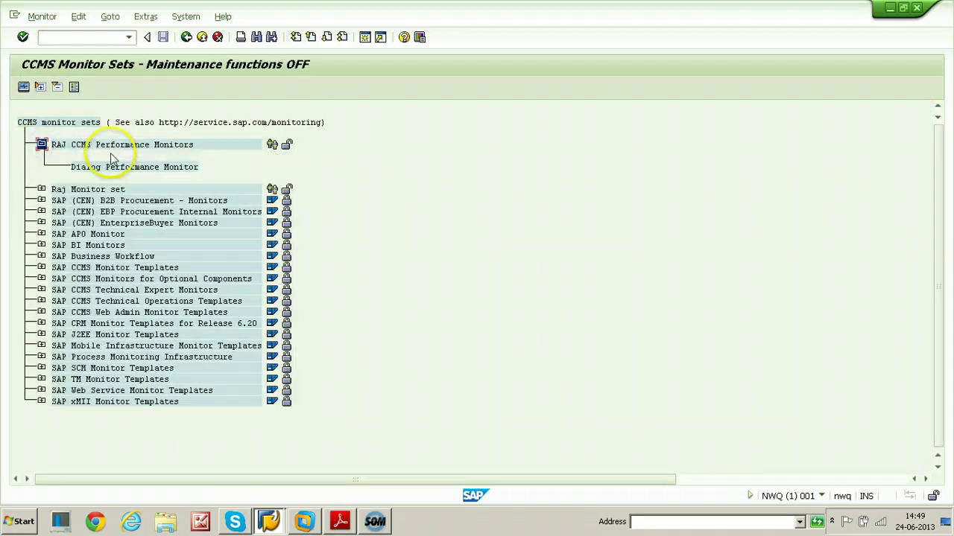
pyautogui.doubleClick(149, 168)
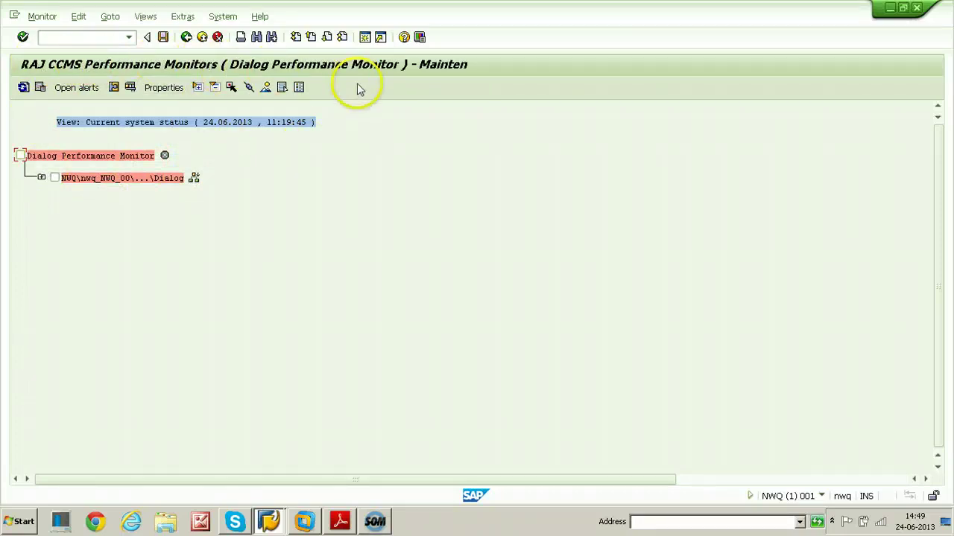
pyautogui.click(41, 177)
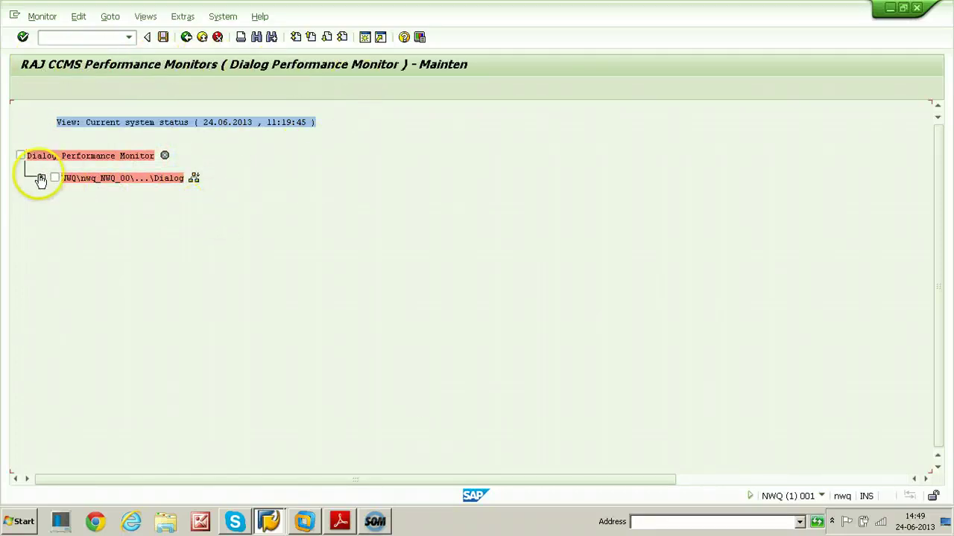
pyautogui.click(74, 200)
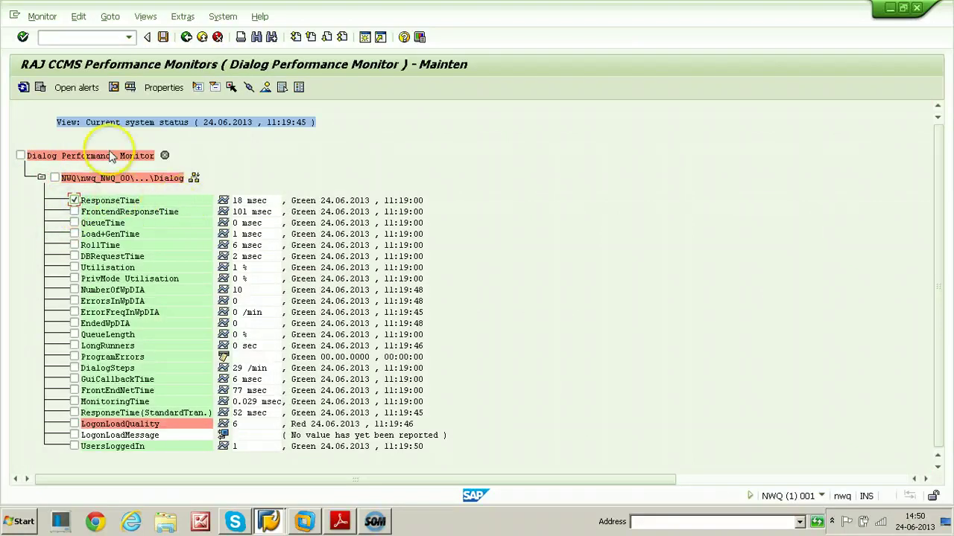
pyautogui.click(161, 87)
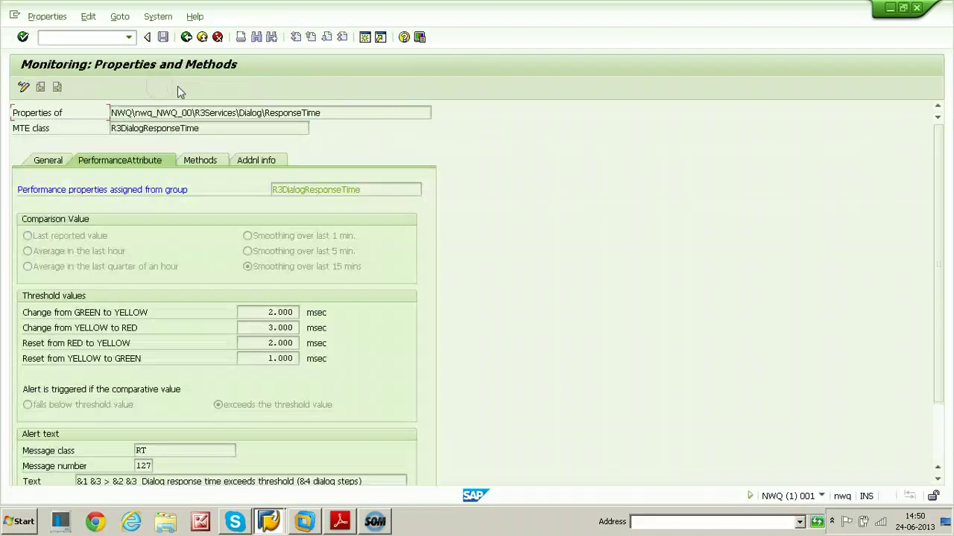